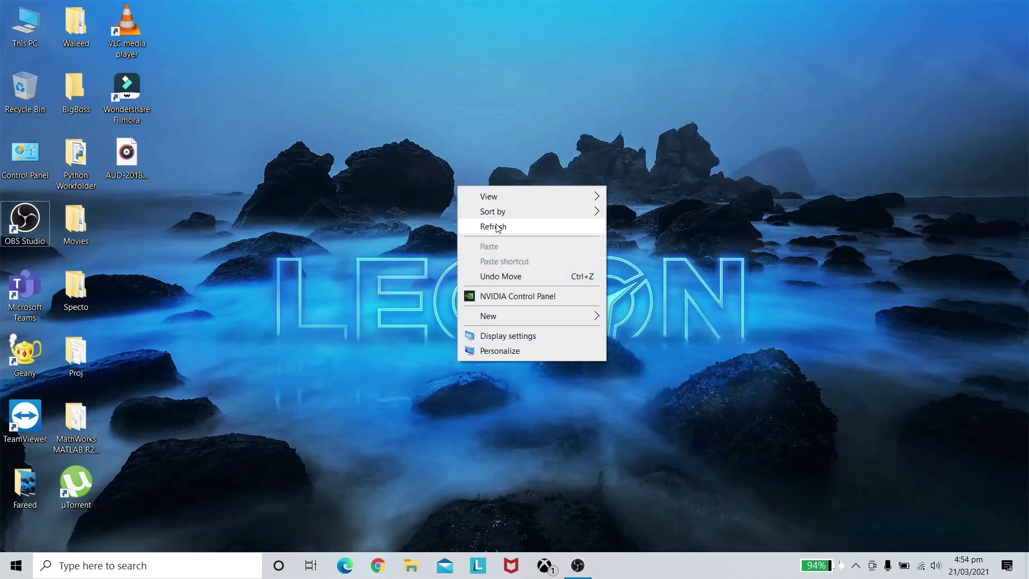
# Step: Close the open right-click menu on the Windows desktop
pyautogui.click(497, 227)
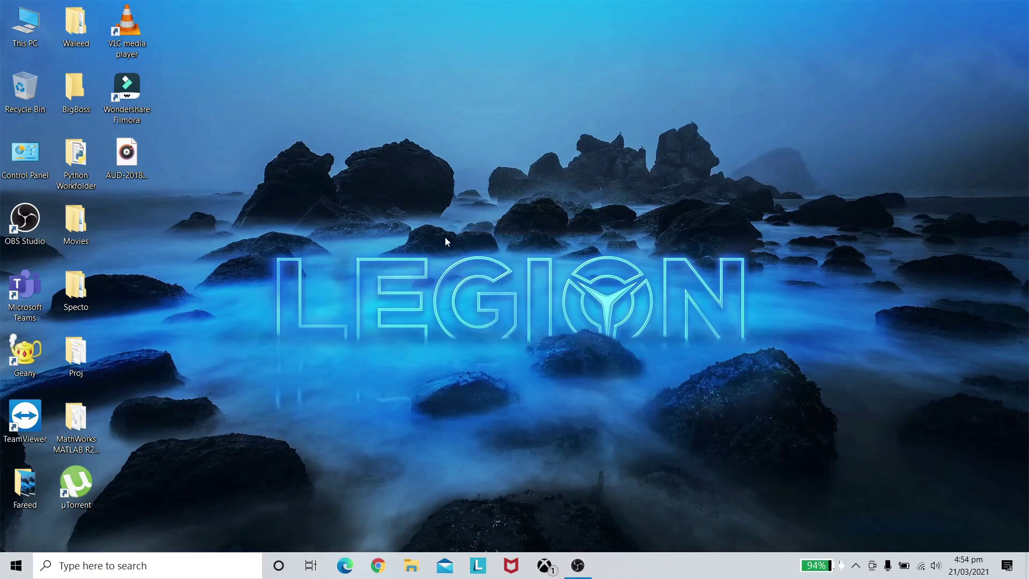
# Step: In Chrome, go to google.com and search for 'audacity'
pyautogui.click(378, 567)
pyautogui.write('google.com')
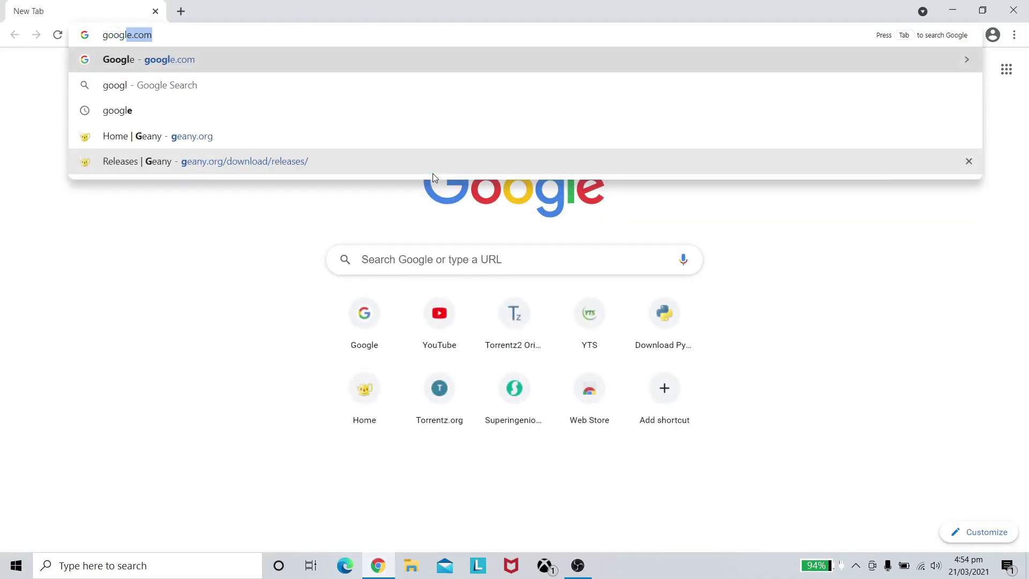
pyautogui.press('Return')
pyautogui.write('audacity')
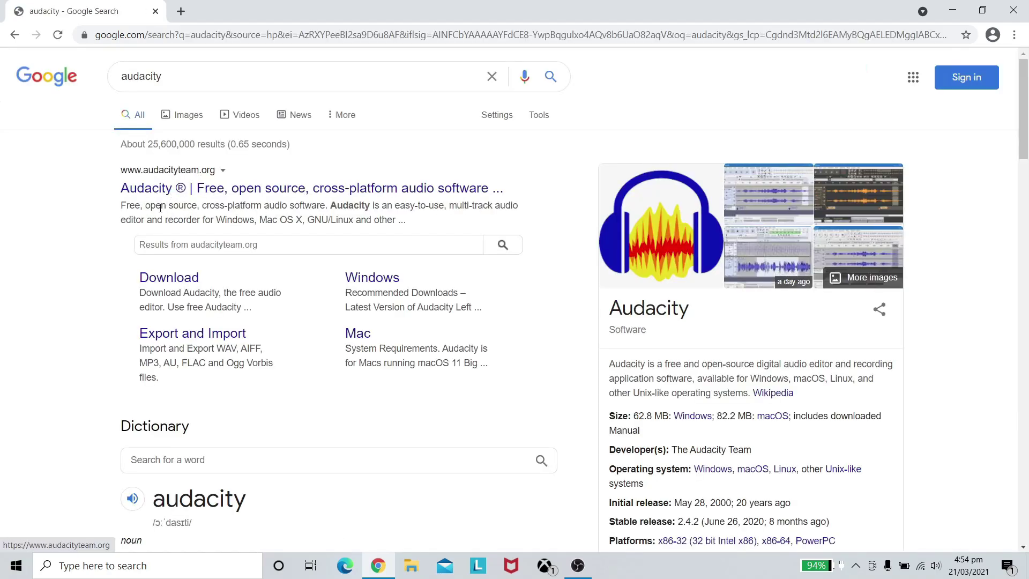
# Step: Open audacityteam.org from the search results and go to its Download page
pyautogui.click(292, 187)
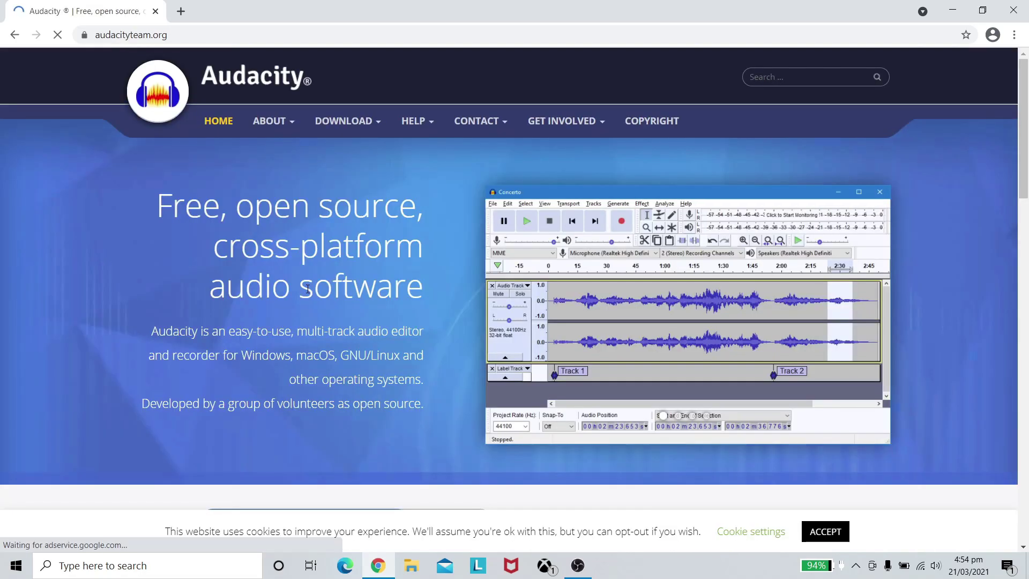
pyautogui.scroll(-3, 307, 289)
pyautogui.scroll(-2, 306, 288)
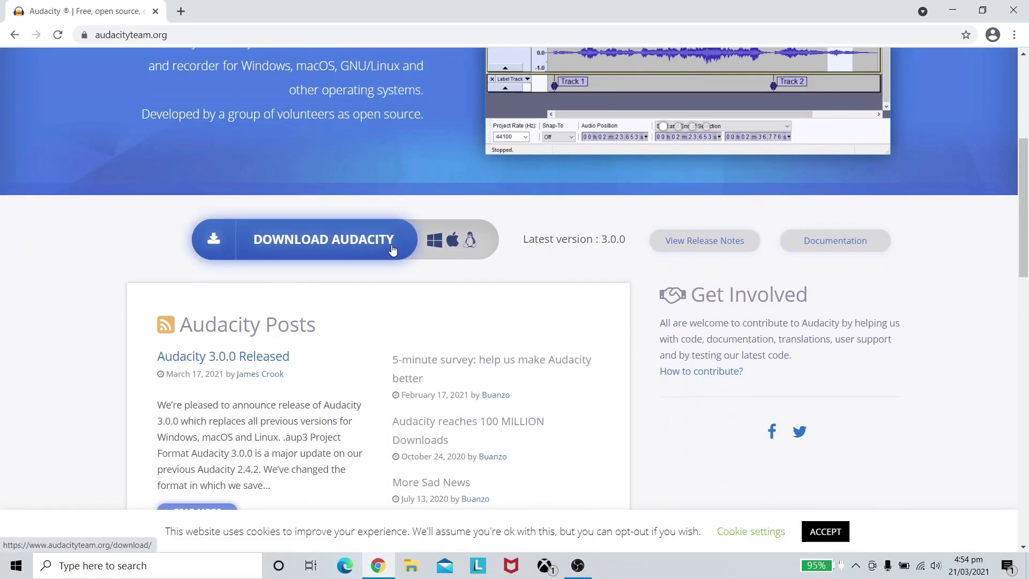
pyautogui.click(311, 249)
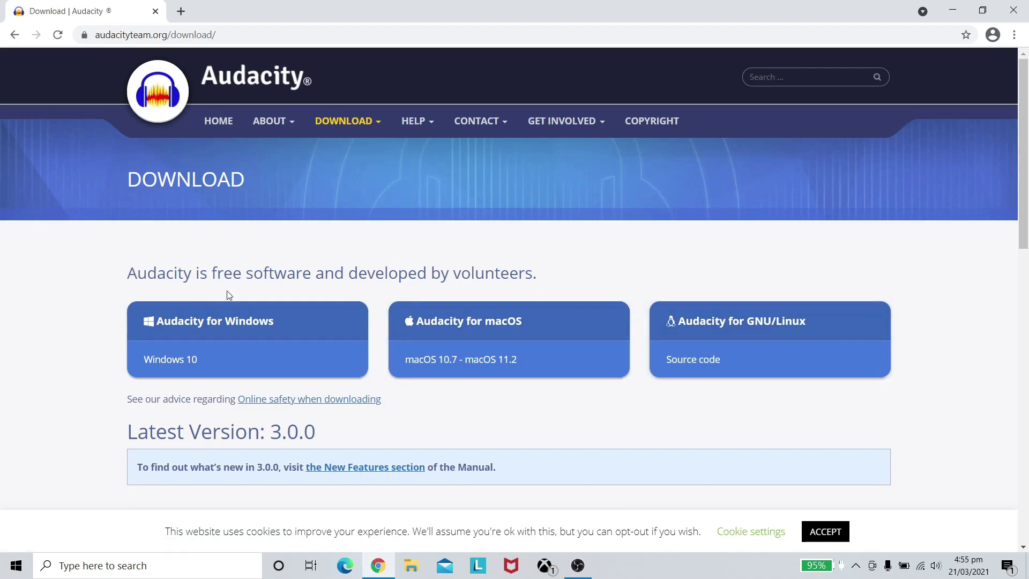
# Step: Open the Audacity for Windows download page listing the 3.0.0 installer
pyautogui.click(201, 324)
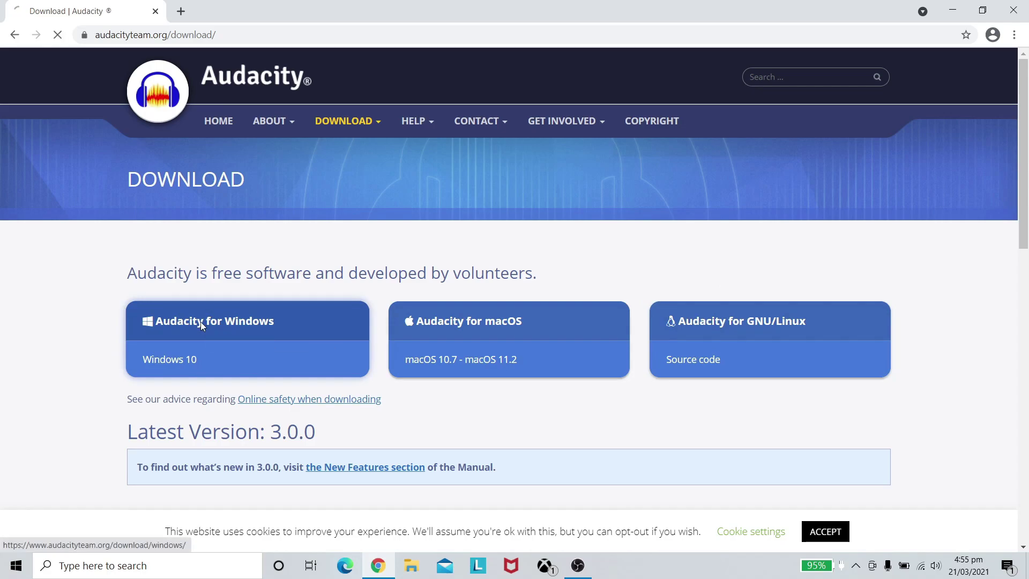
pyautogui.scroll(-5, 201, 327)
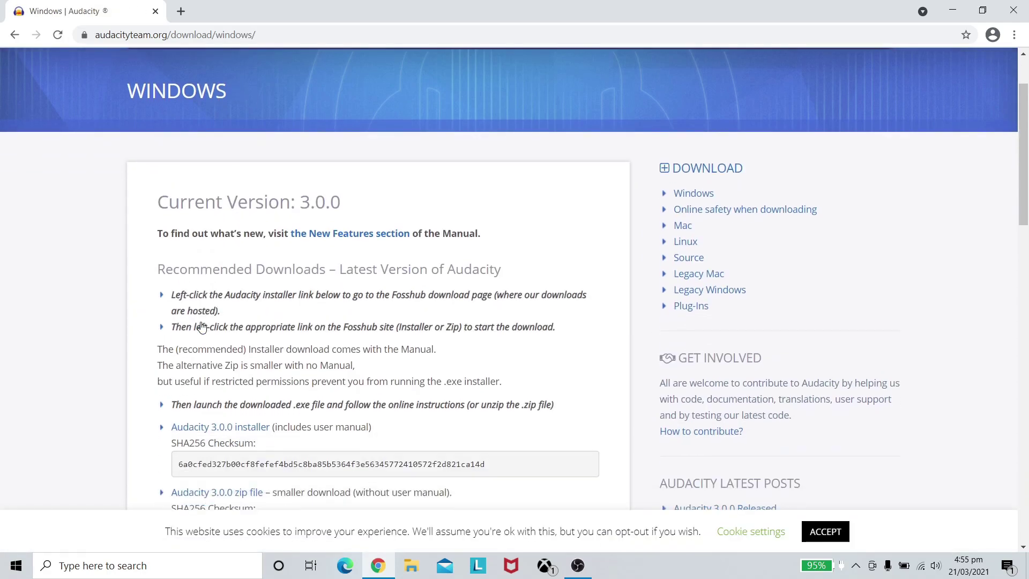
pyautogui.scroll(-1, 201, 327)
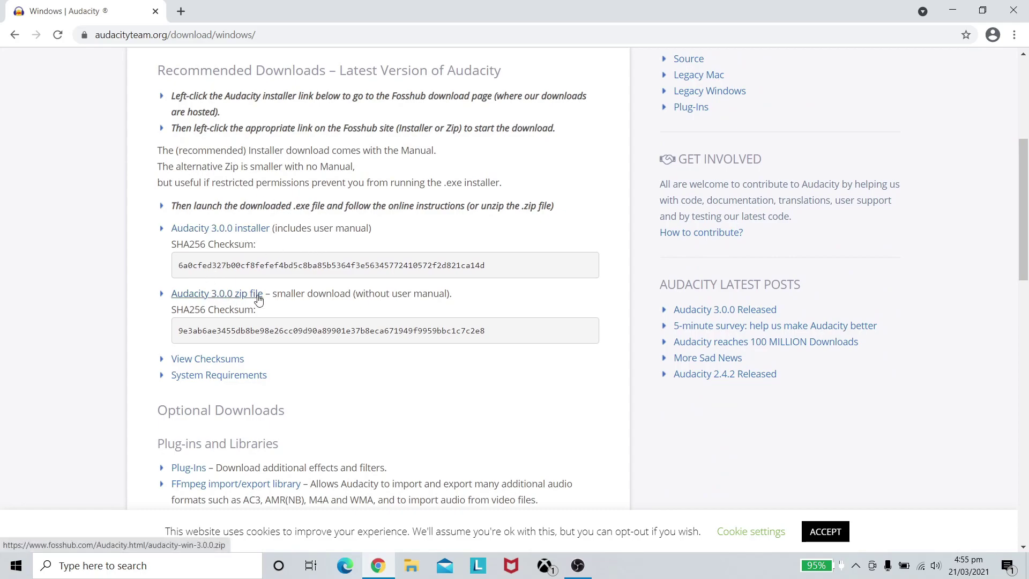
pyautogui.scroll(-3, 209, 376)
pyautogui.scroll(-4, 212, 378)
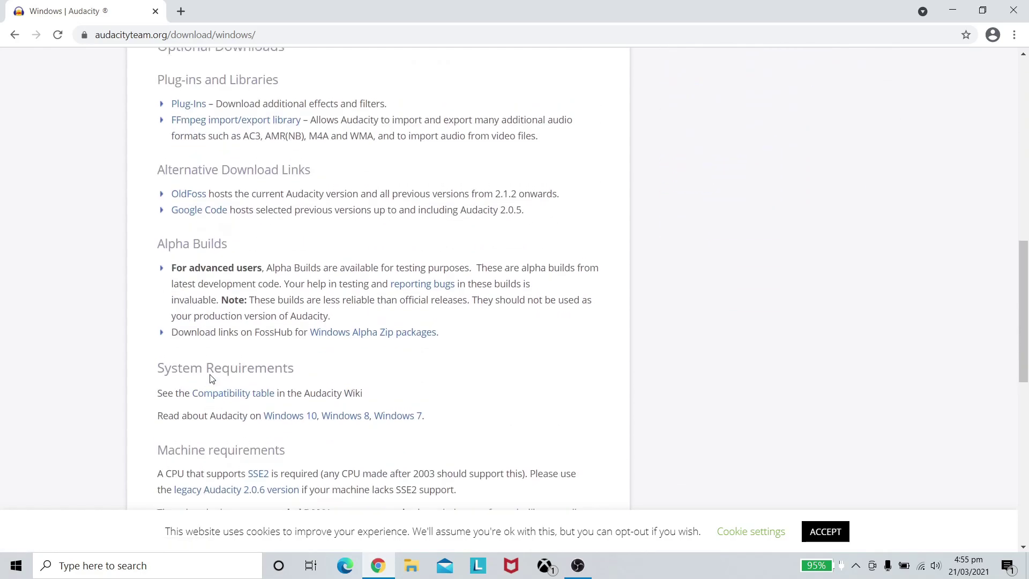
pyautogui.scroll(9, 210, 375)
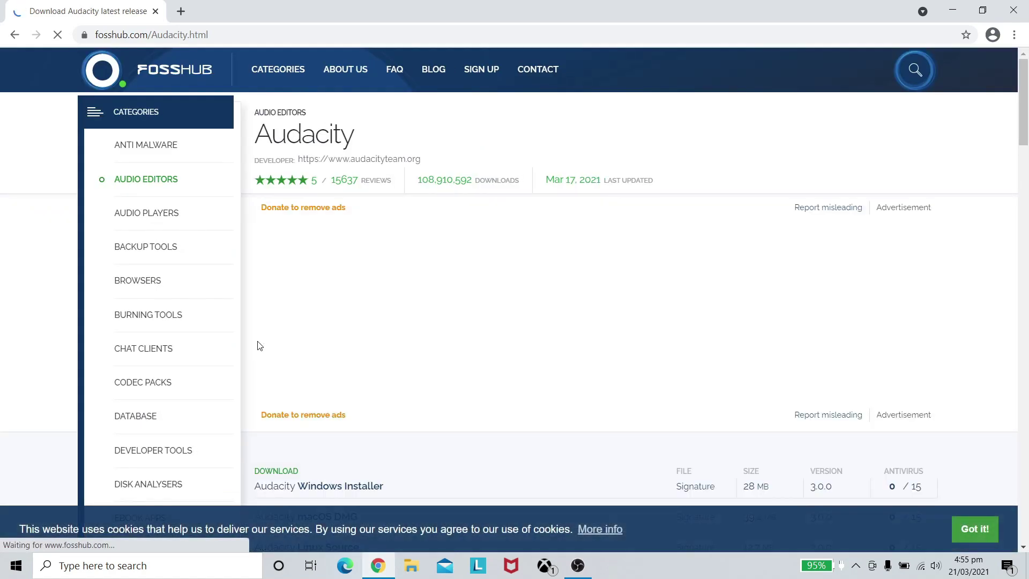
# Step: Download the 28 MB Audacity 3.0.0 Windows Installer (audacity-win-3.0.0.exe) from FossHub
pyautogui.scroll(-3, 708, 279)
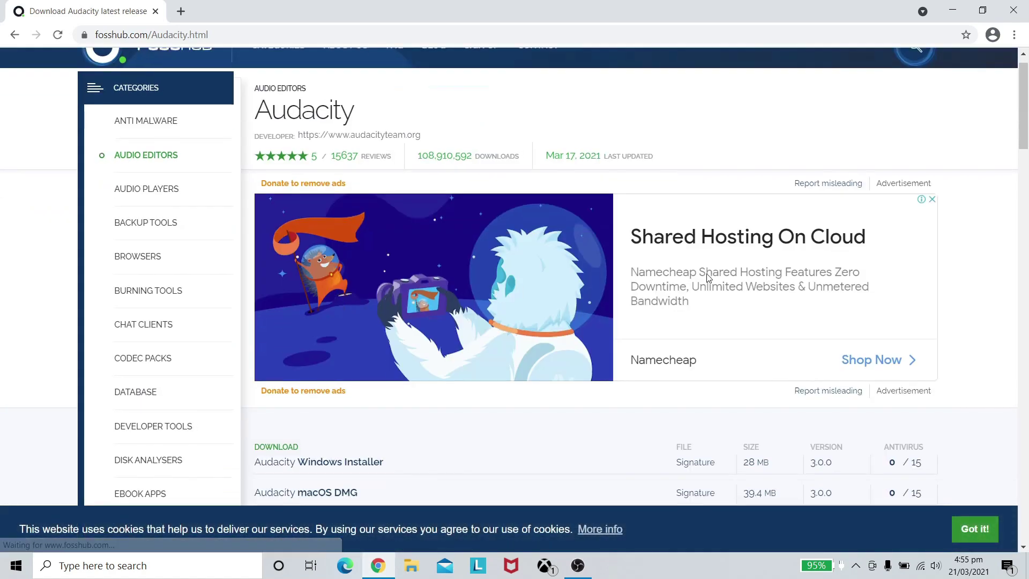
pyautogui.scroll(-3, 709, 278)
pyautogui.scroll(2, 707, 277)
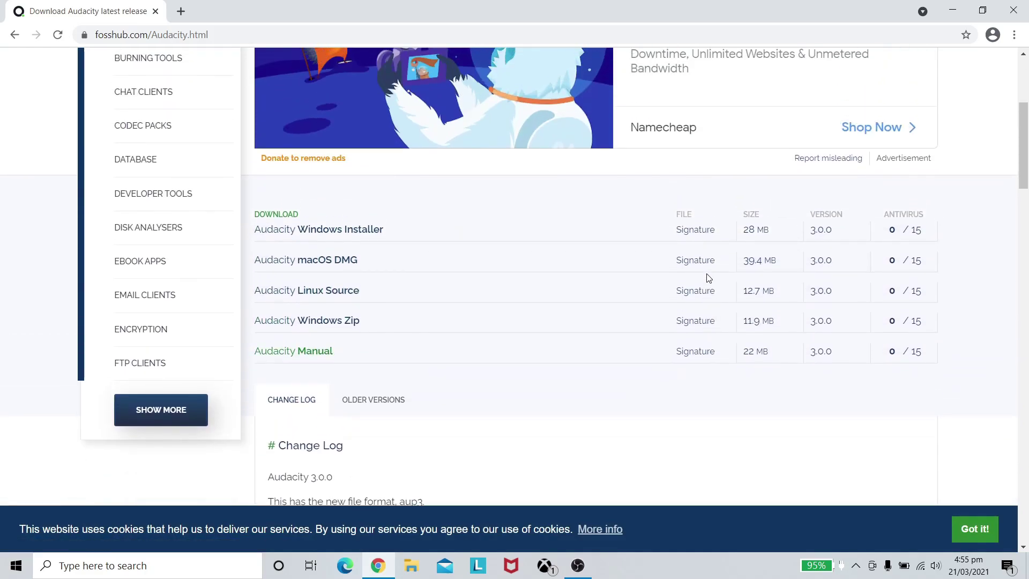
pyautogui.scroll(-3, 707, 277)
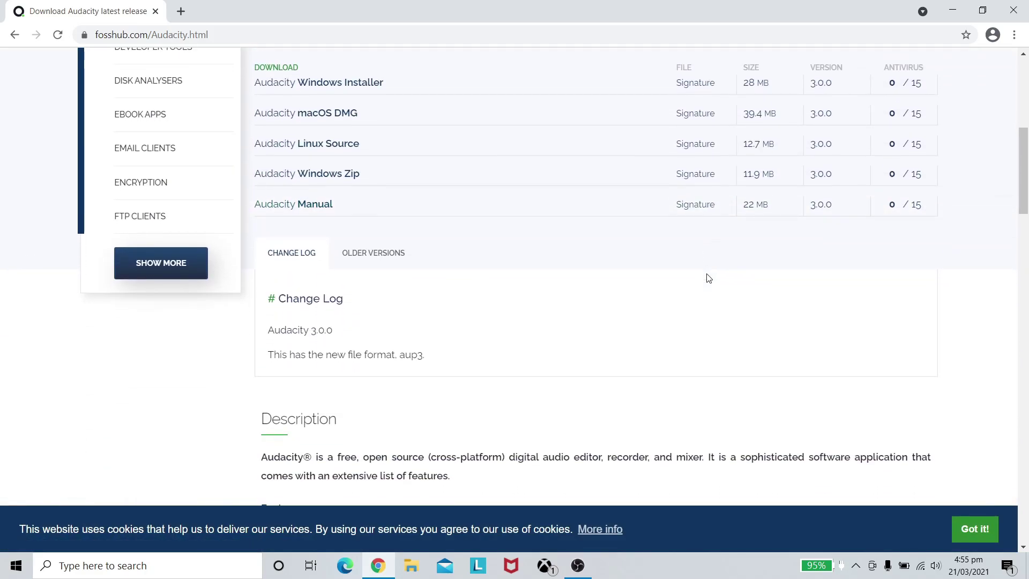
pyautogui.scroll(-15, 708, 278)
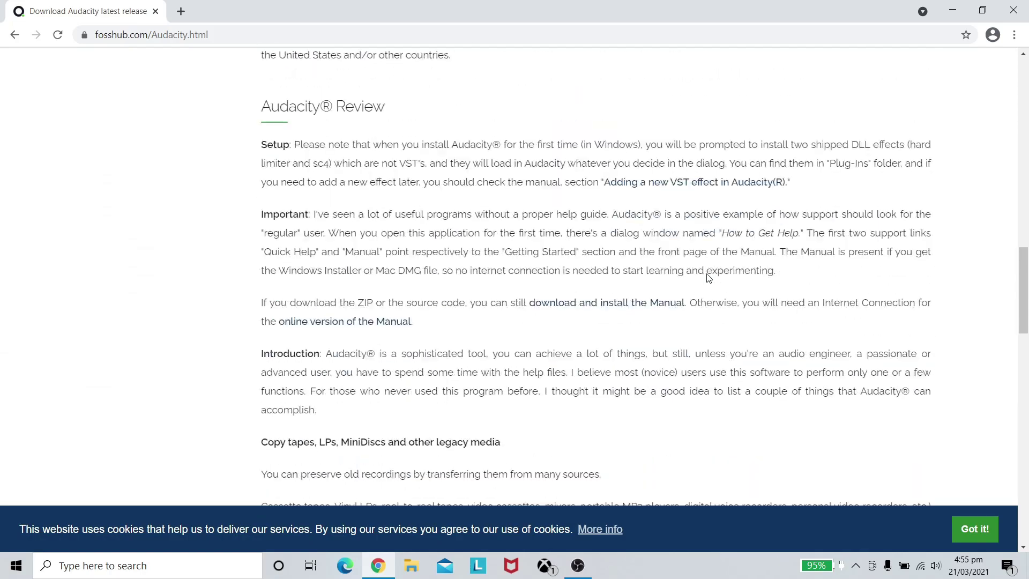
pyautogui.scroll(-15, 709, 279)
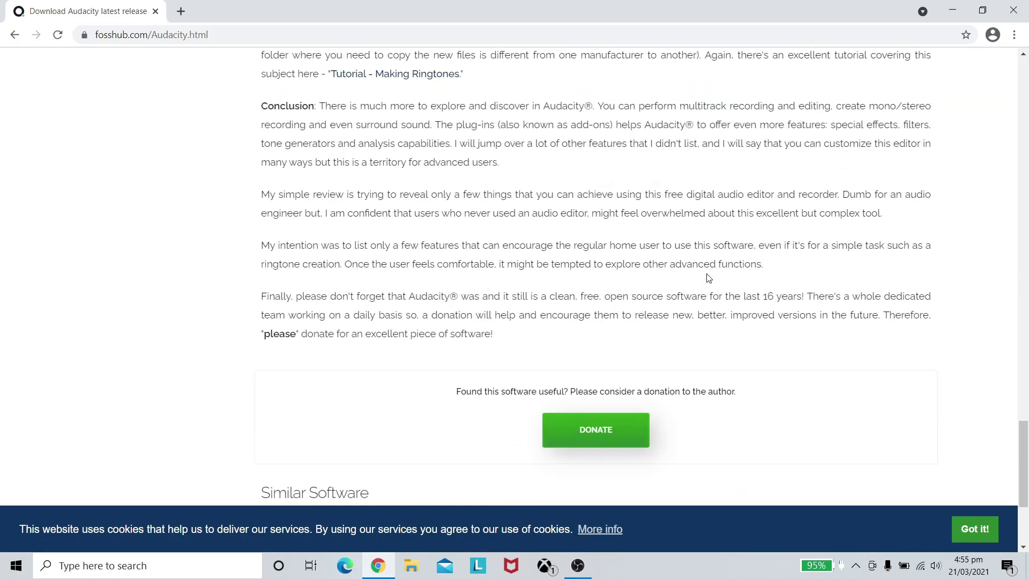
pyautogui.scroll(20, 708, 278)
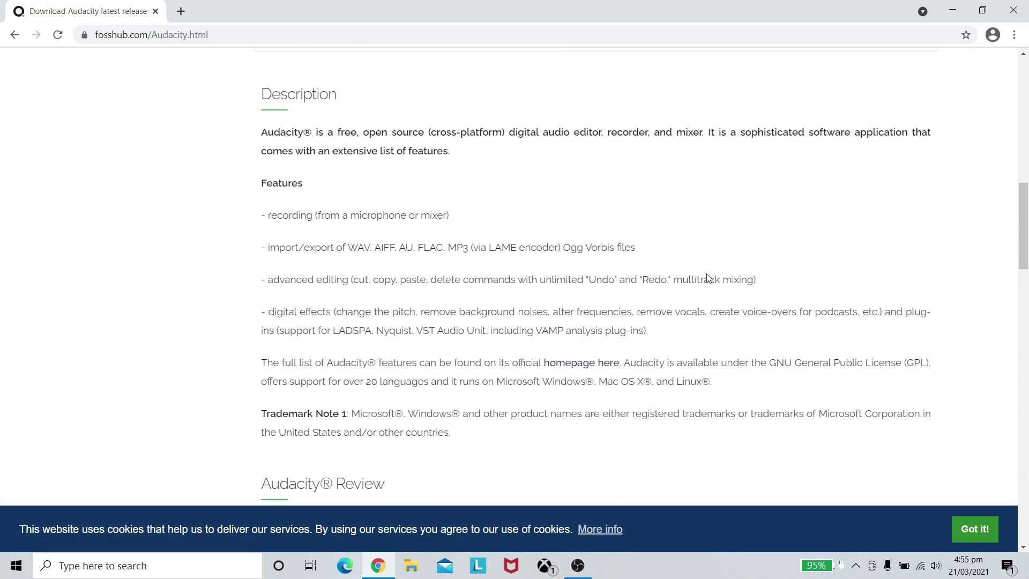
pyautogui.scroll(8, 708, 279)
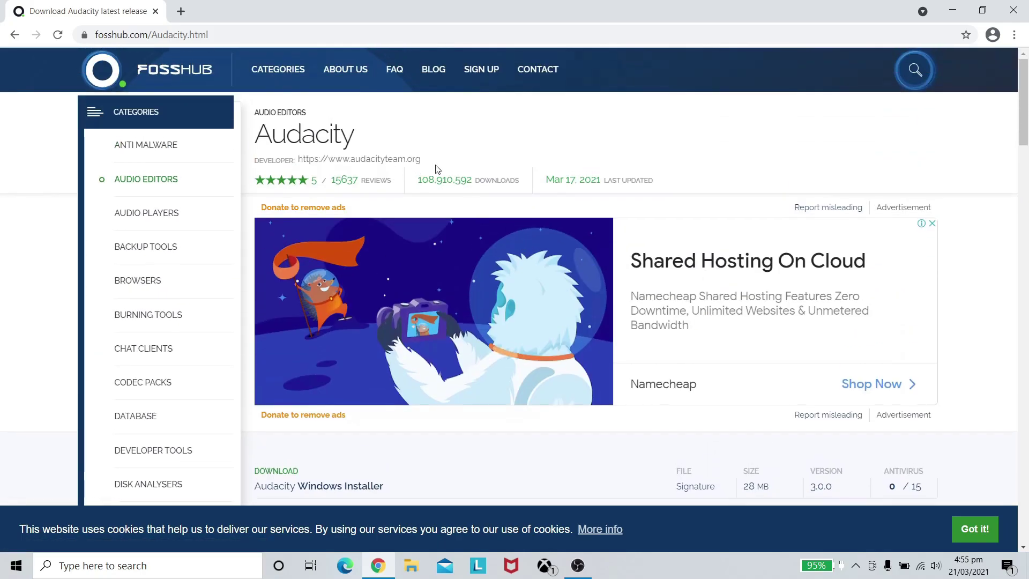
pyautogui.scroll(-3, 458, 243)
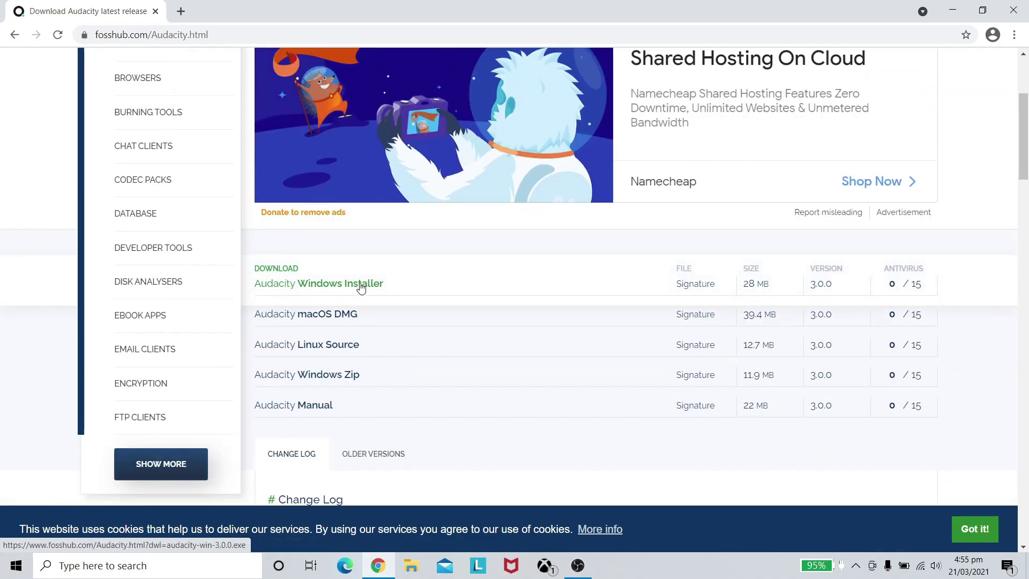
pyautogui.click(361, 288)
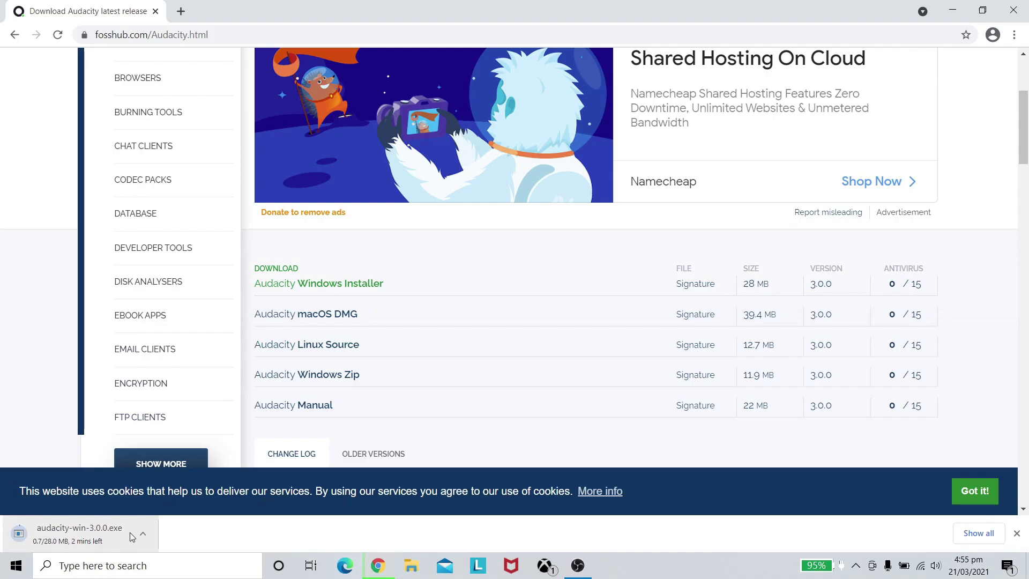
# Step: Open Chrome's Downloads list and show audacity-win-3.0.0.exe in its folder
pyautogui.hotkey('ctrl', 'j')
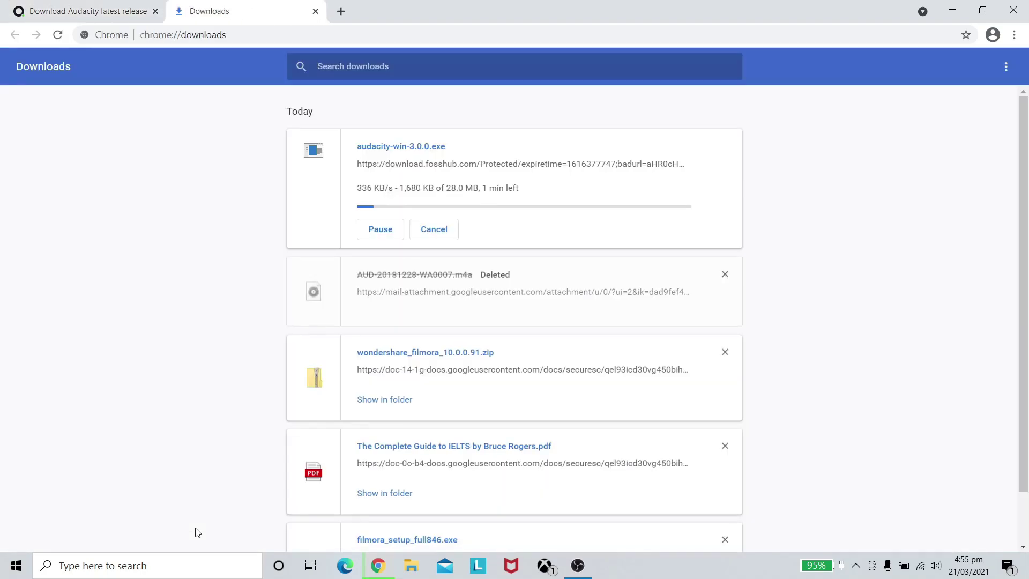
pyautogui.tripleClick(724, 276)
pyautogui.click(723, 279)
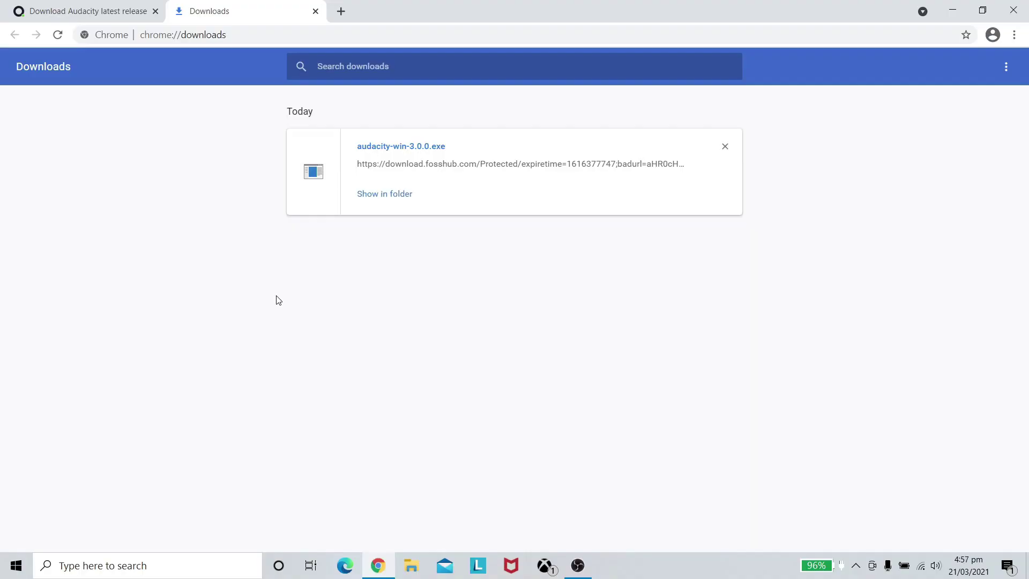
pyautogui.click(386, 194)
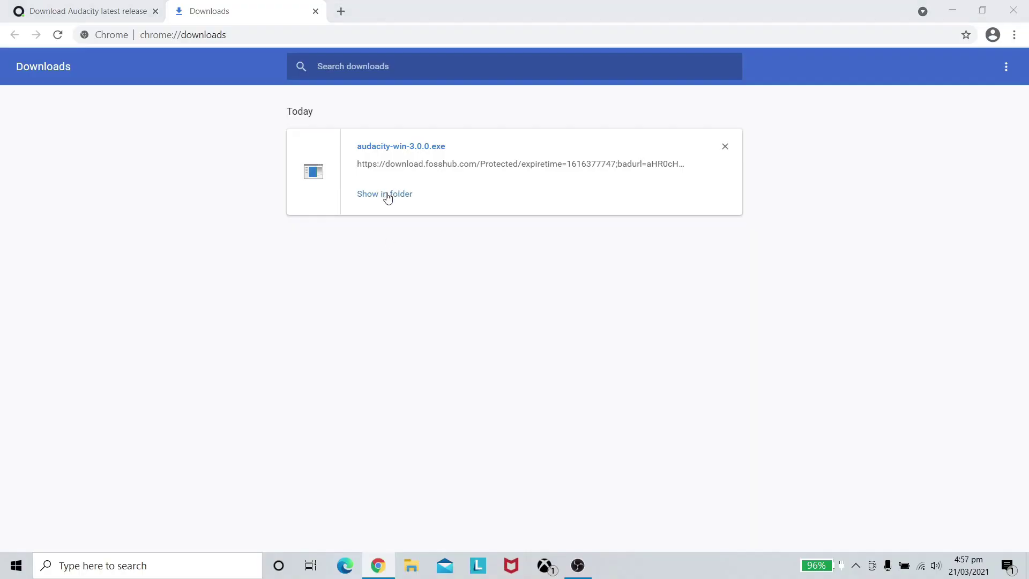
# Step: Run audacity-win-3.0.0.exe and close the Downloads File Explorer window
pyautogui.doubleClick(414, 183)
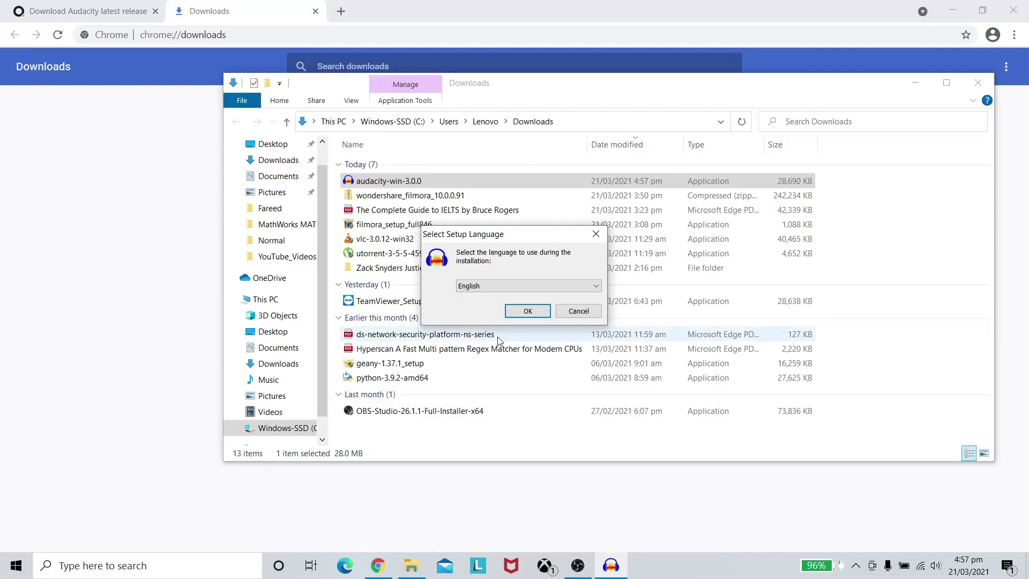
pyautogui.click(922, 91)
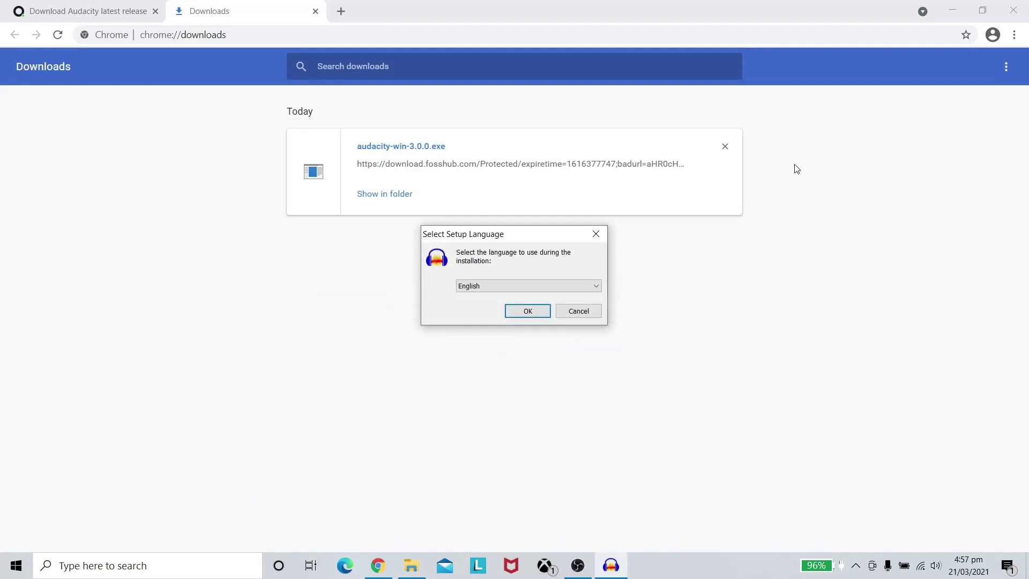
# Step: Install Audacity 3.0.0 in English to C:\Program Files (x86)\Audacity with a desktop shortcut
pyautogui.click(512, 310)
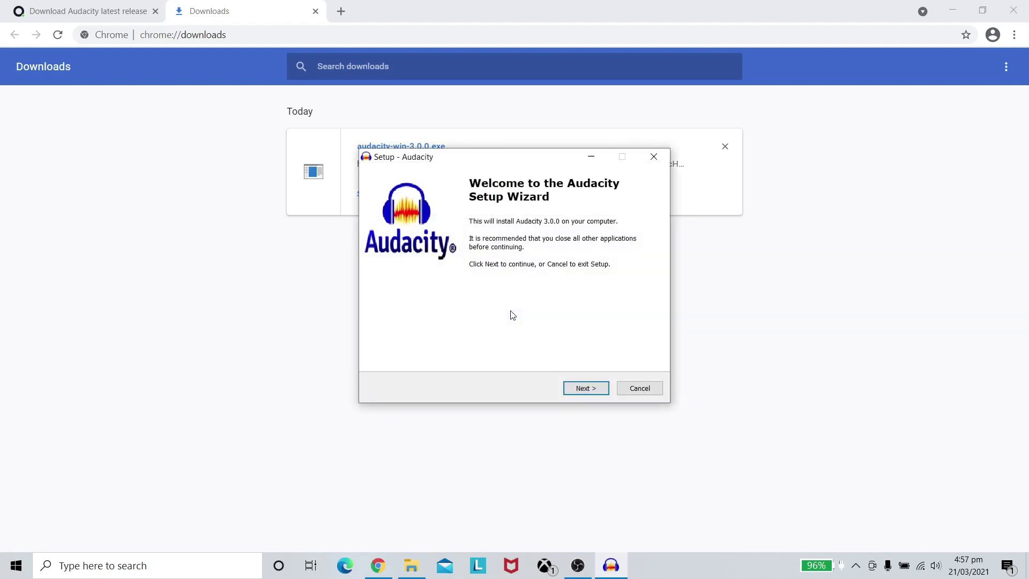
pyautogui.click(578, 387)
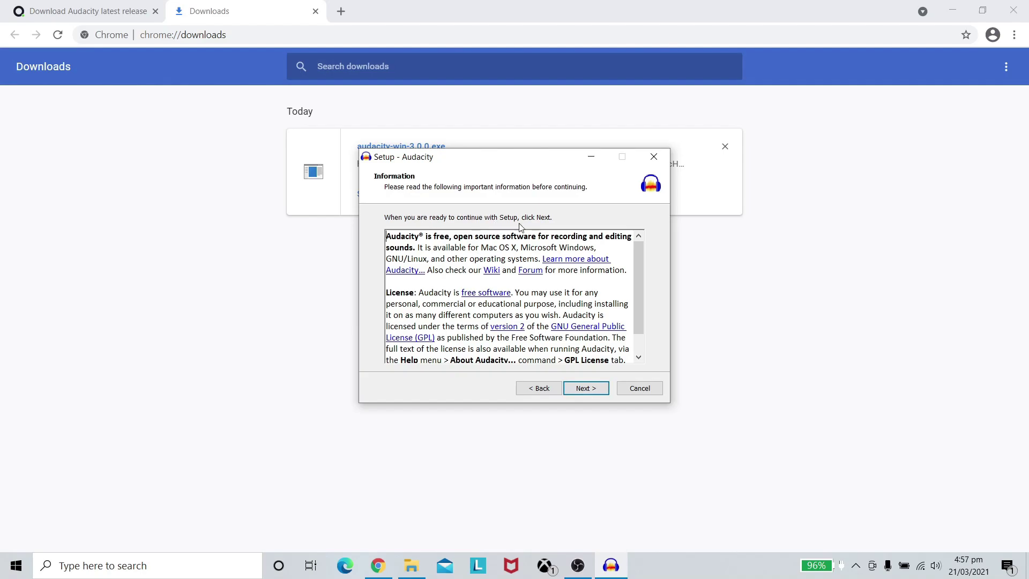
pyautogui.scroll(-1, 532, 277)
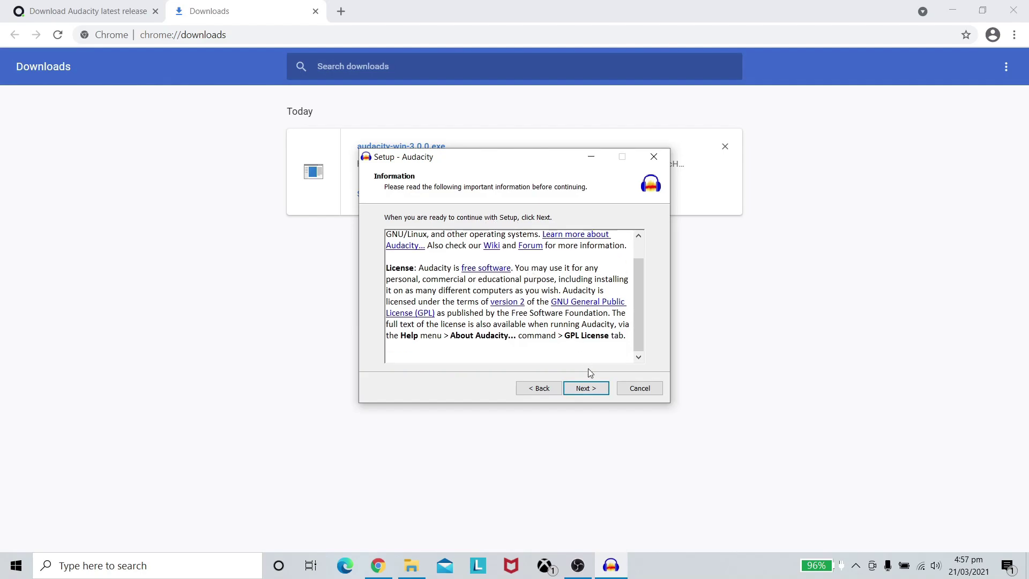
pyautogui.click(586, 387)
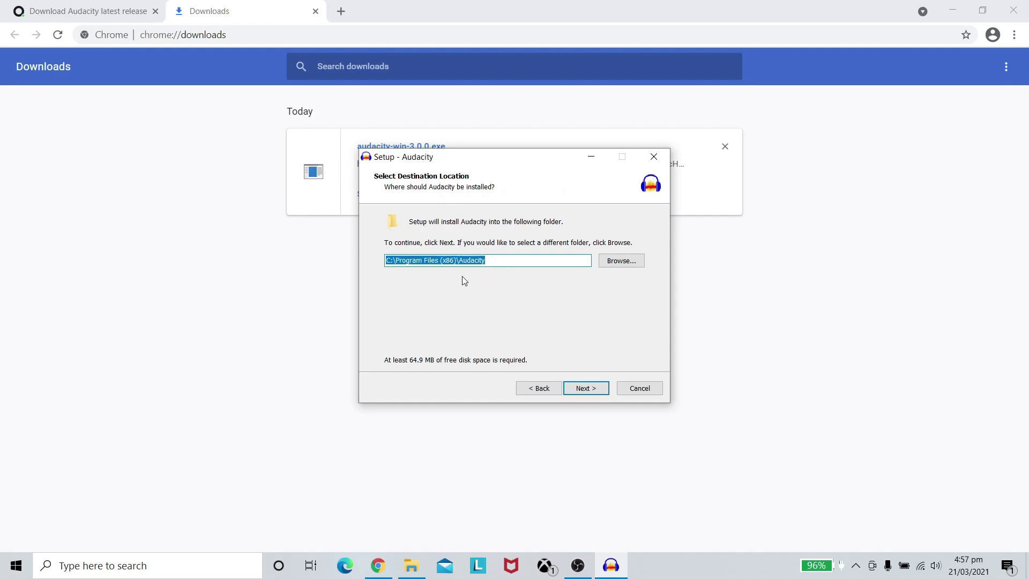
pyautogui.click(586, 388)
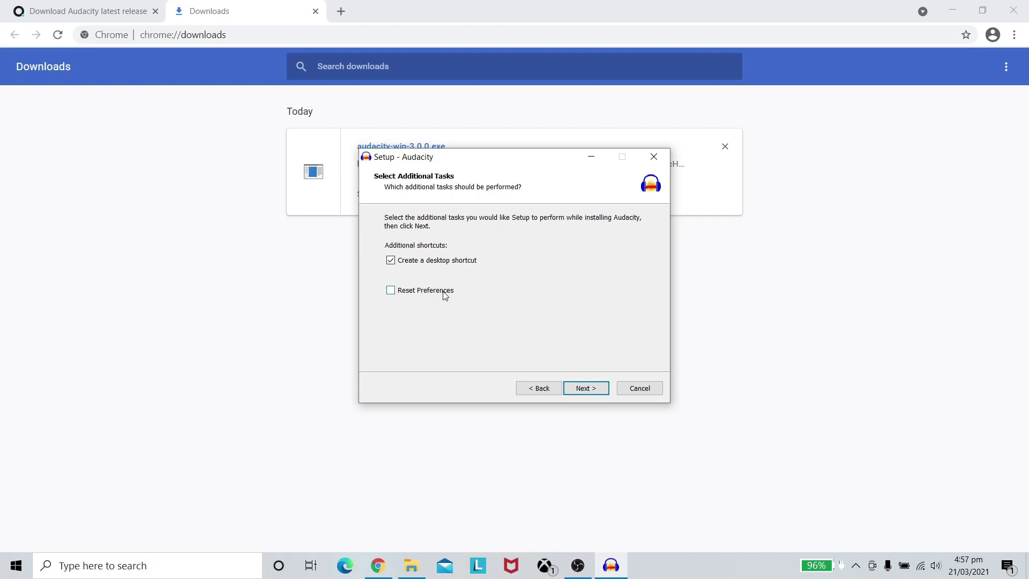
pyautogui.click(583, 388)
pyautogui.click(582, 389)
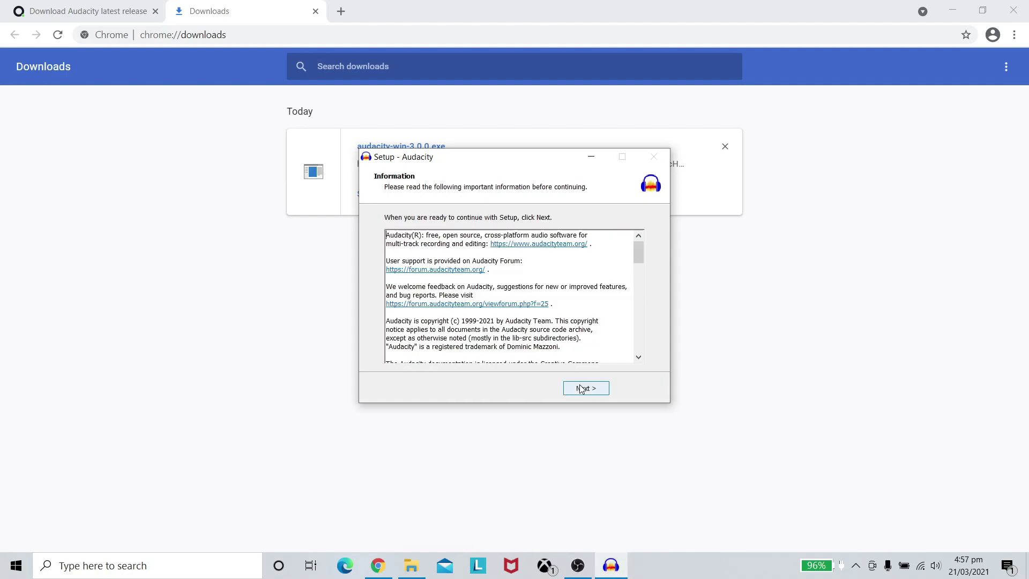
pyautogui.click(582, 388)
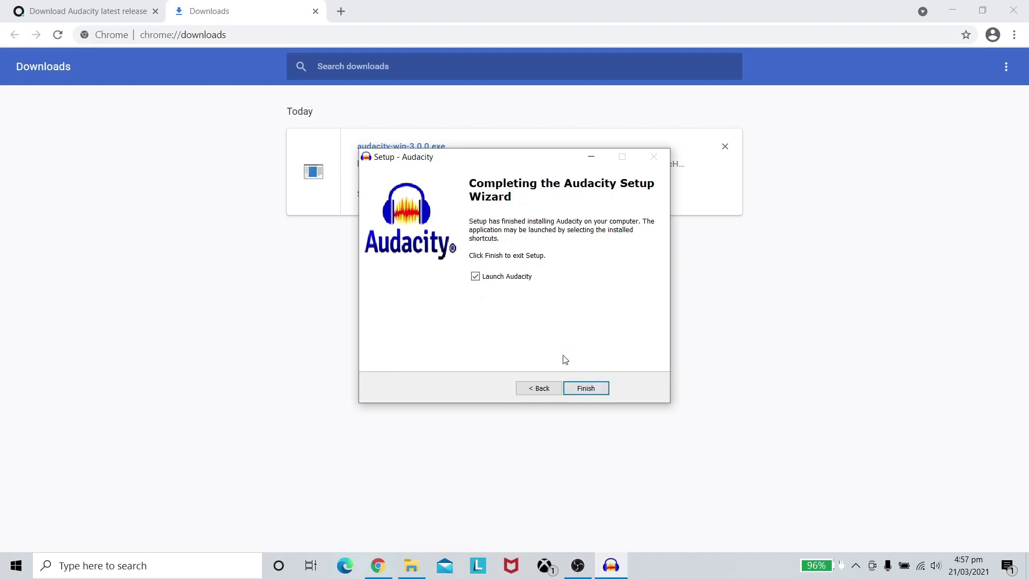
# Step: Finish setup launching Audacity 3.0.0, minimize Chrome, and dismiss the Welcome to Audacity dialog
pyautogui.click(599, 390)
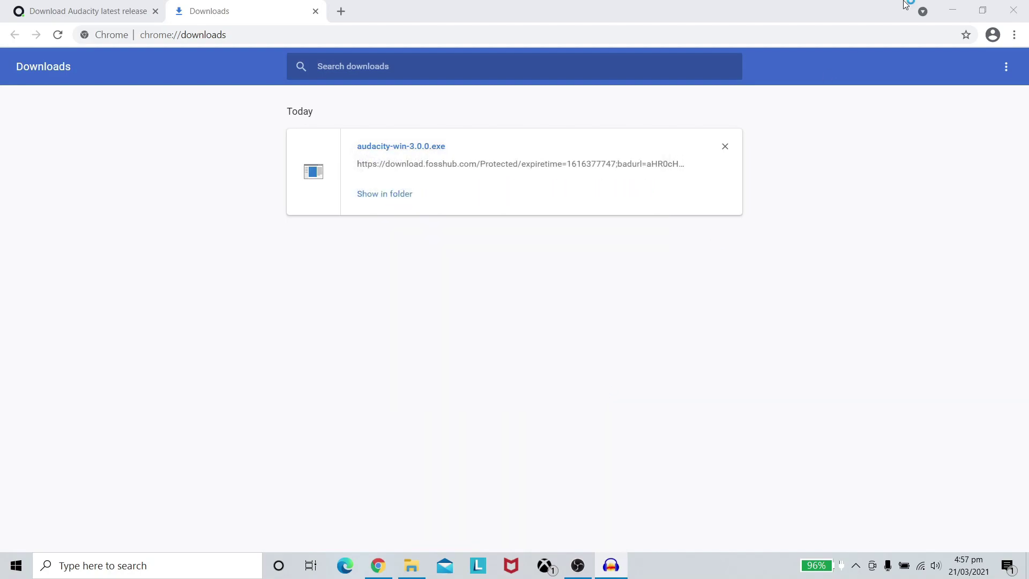
pyautogui.click(950, 9)
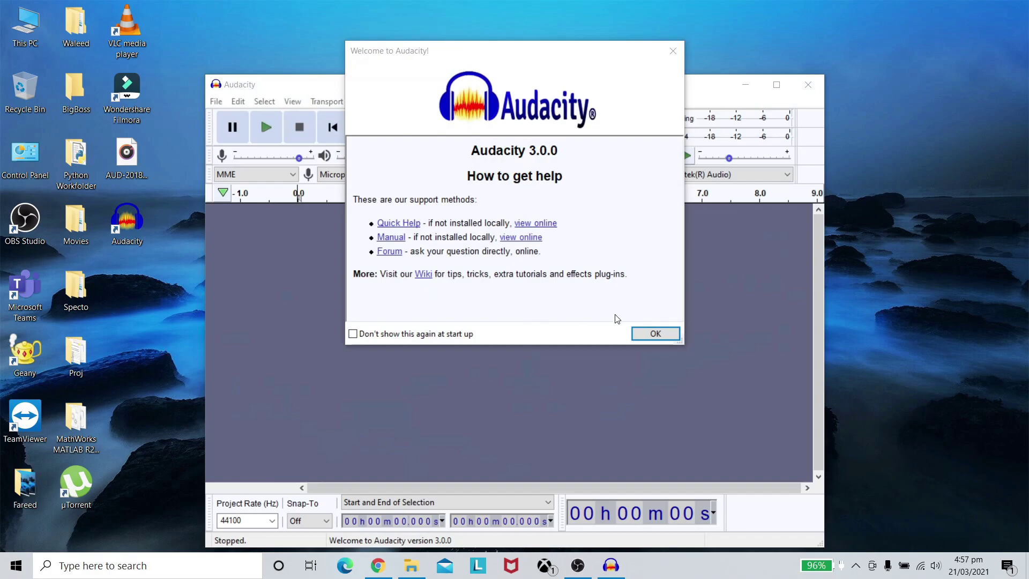
pyautogui.click(644, 334)
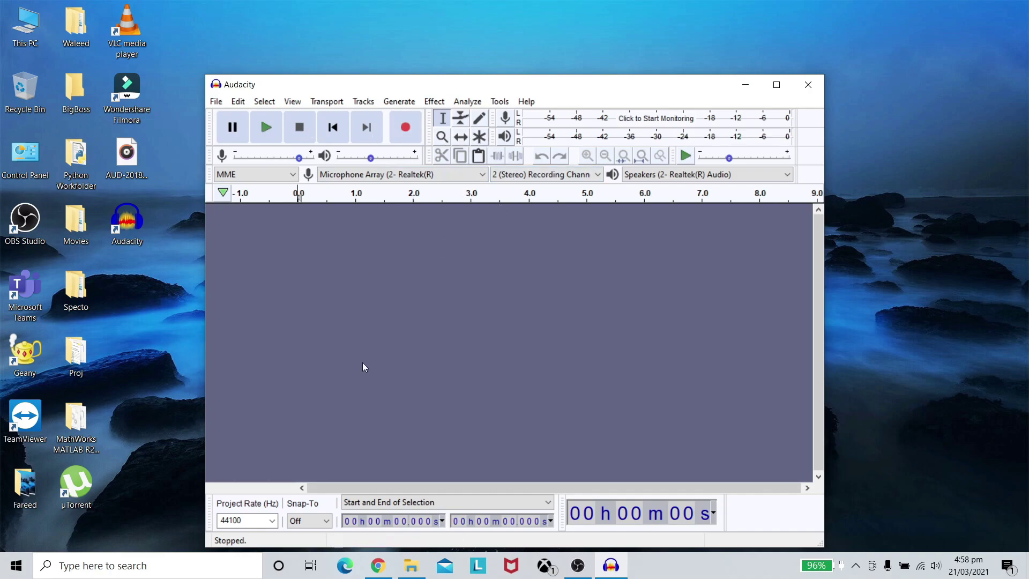
pyautogui.moveTo(550, 89); pyautogui.dragTo(566, 47)
pyautogui.click(138, 156)
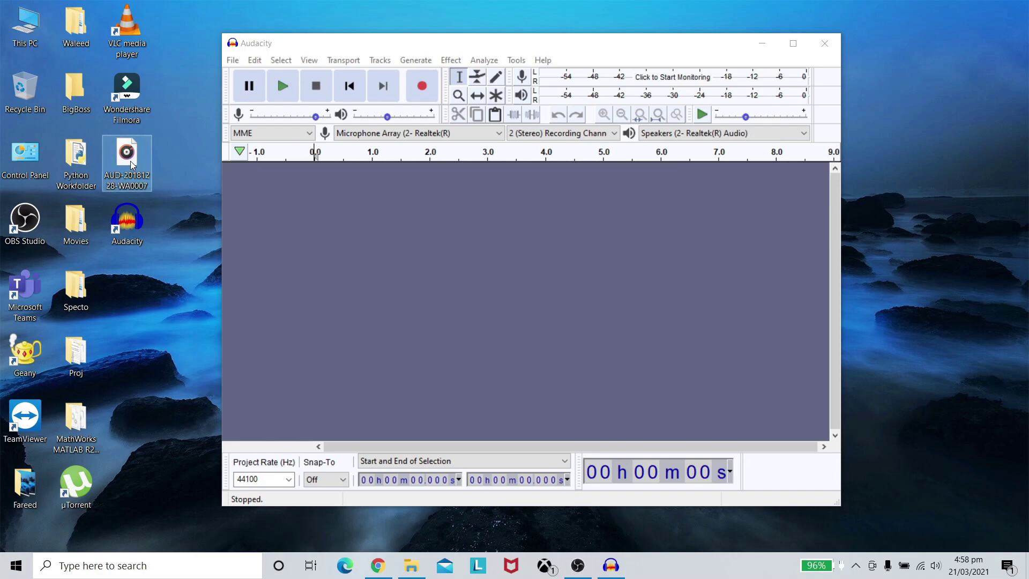
pyautogui.moveTo(131, 160); pyautogui.dragTo(284, 221)
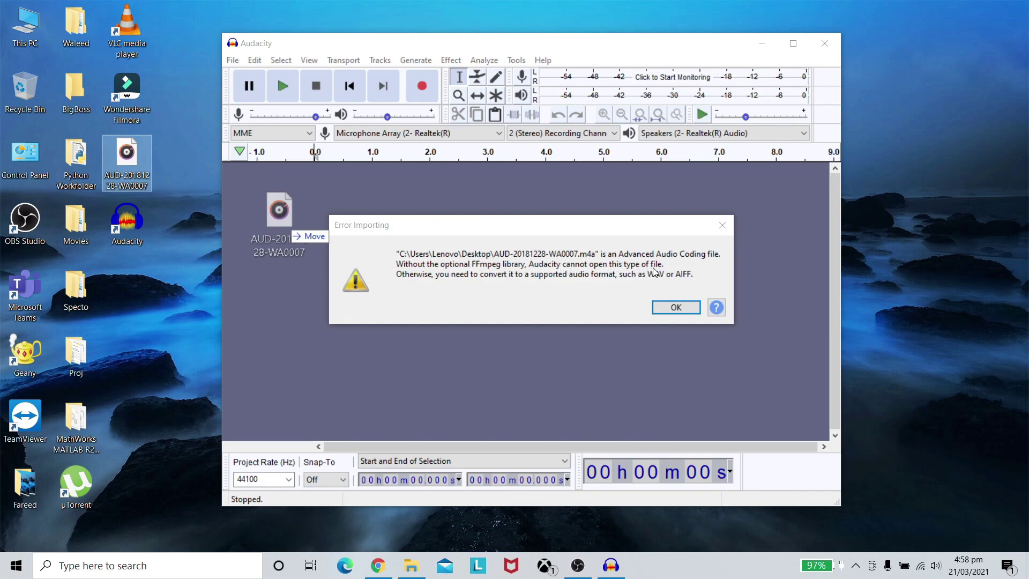
pyautogui.click(474, 269)
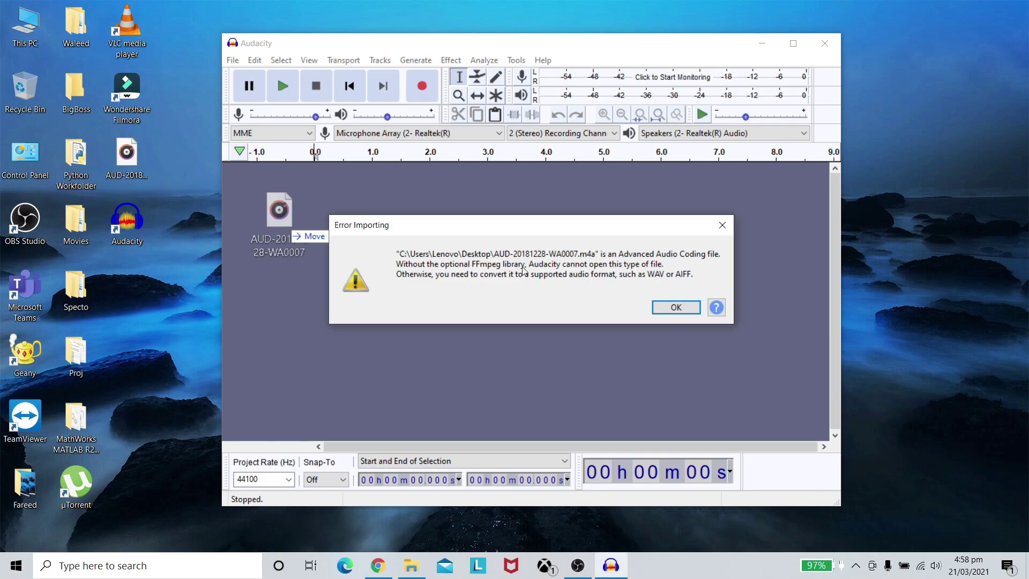
# Step: Dismiss the import error, then search 'FFmpeg library audacity' in a new Chrome tab and open the manual page
pyautogui.click(687, 306)
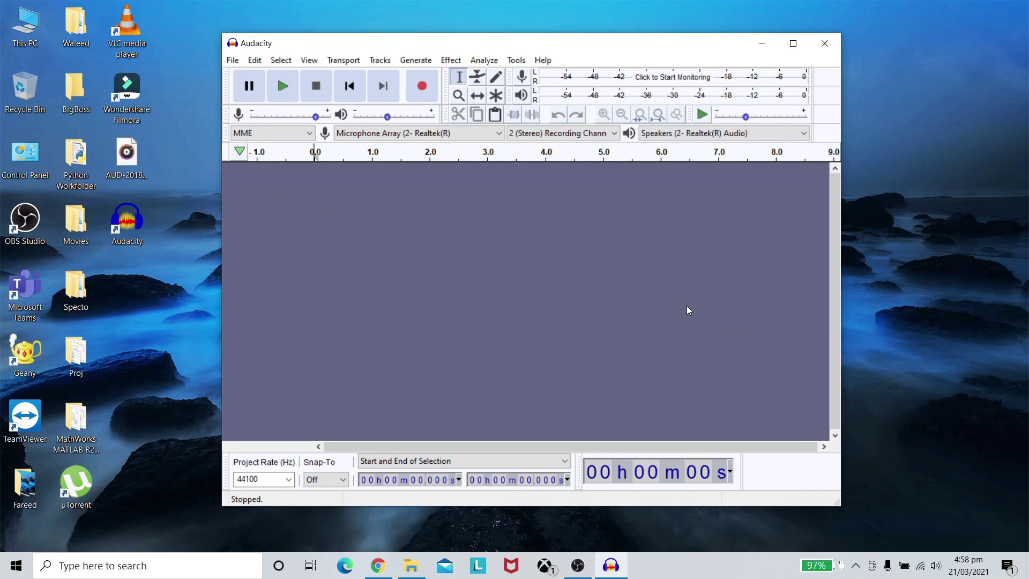
pyautogui.click(378, 565)
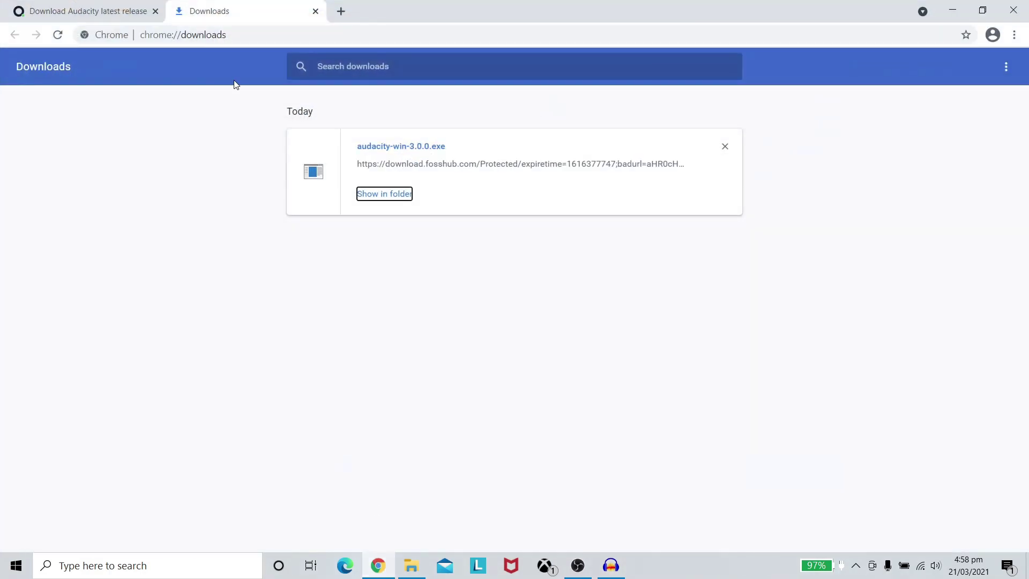
pyautogui.click(340, 18)
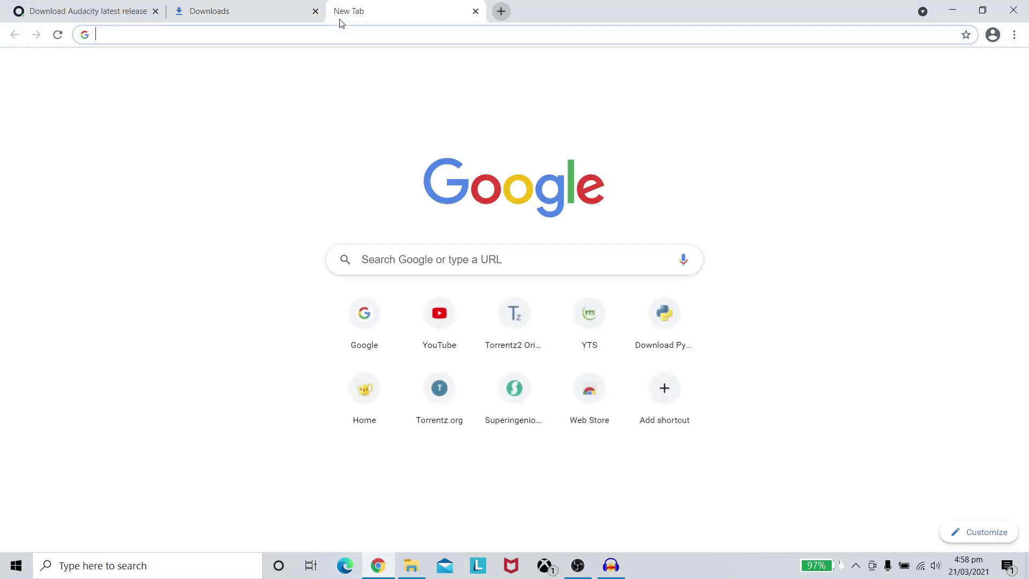
pyautogui.write('FFmpeg ')
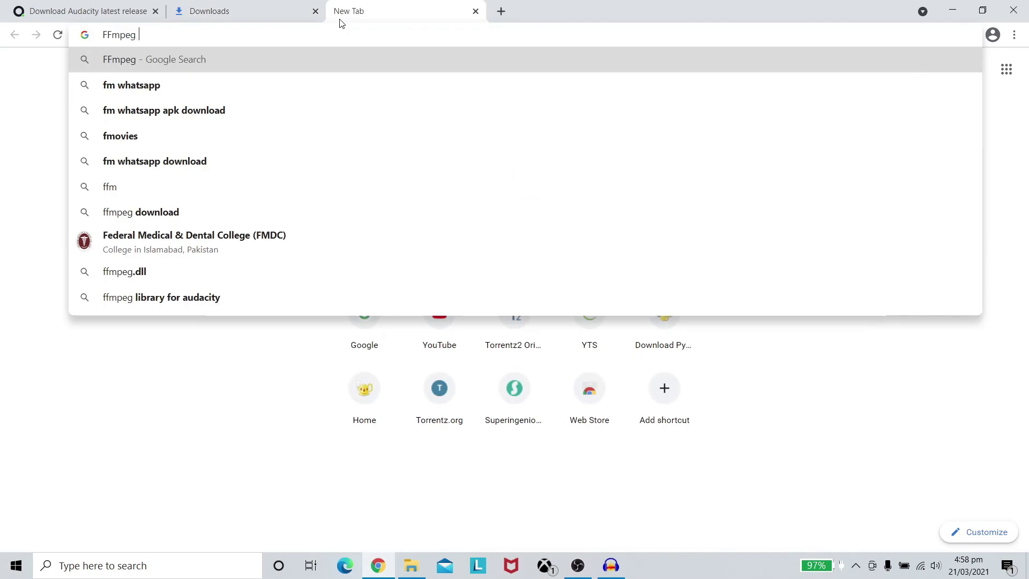
pyautogui.write('library ')
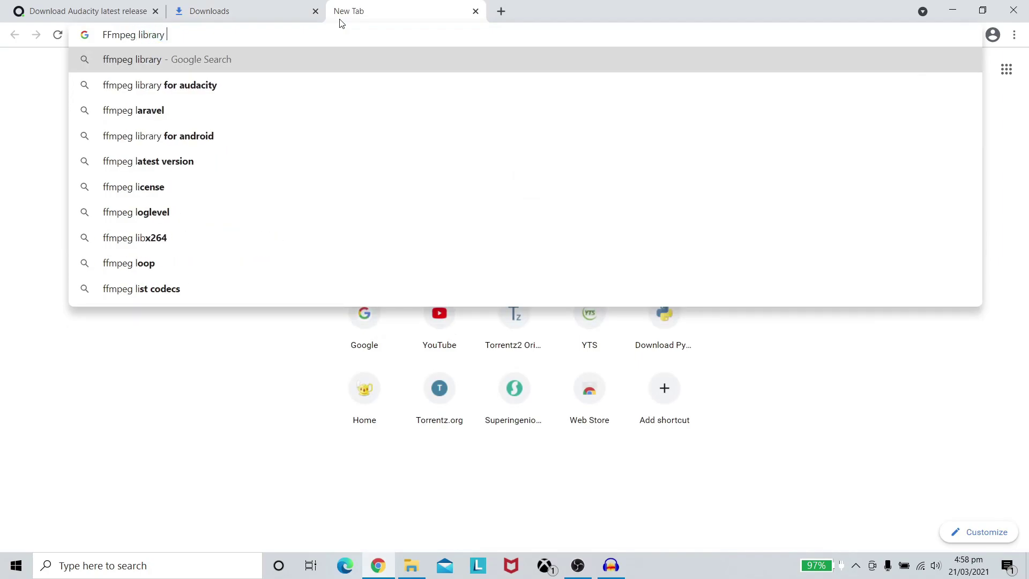
pyautogui.write('audacity')
pyautogui.press('Return')
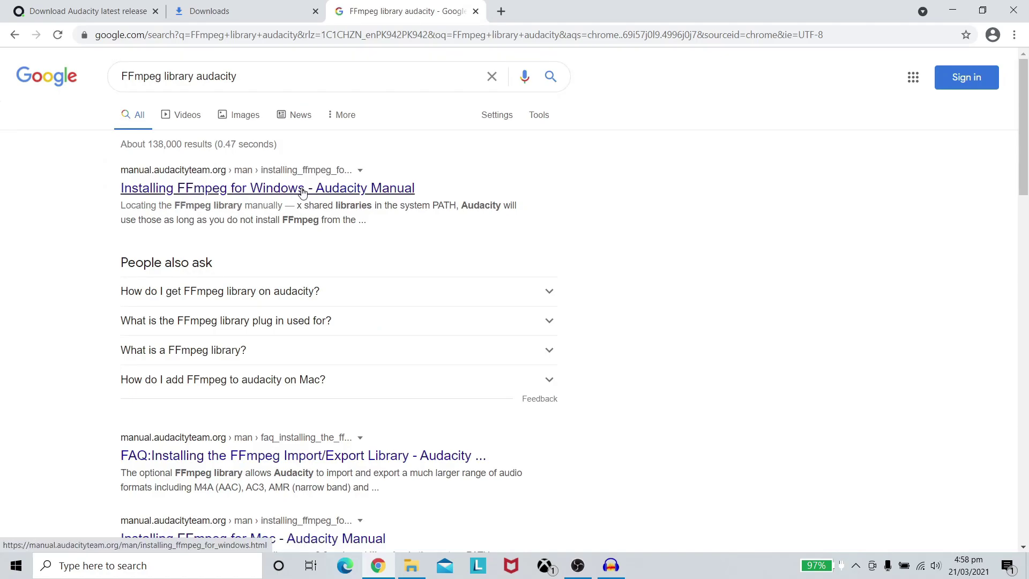
pyautogui.click(311, 193)
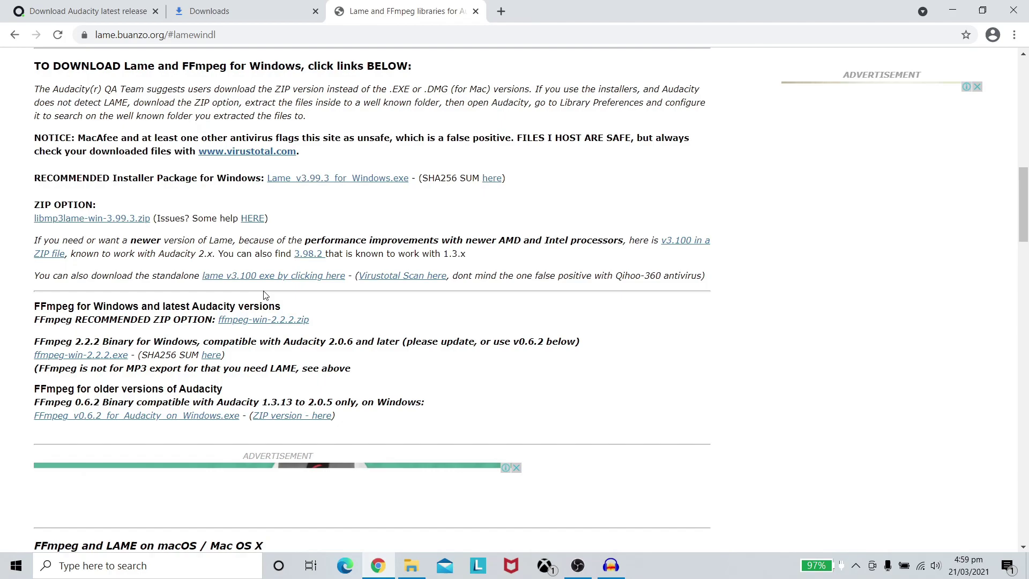
# Step: Start downloading ffmpeg-win-2.2.2.exe from the Lame and FFmpeg libraries page
pyautogui.scroll(-1, 264, 296)
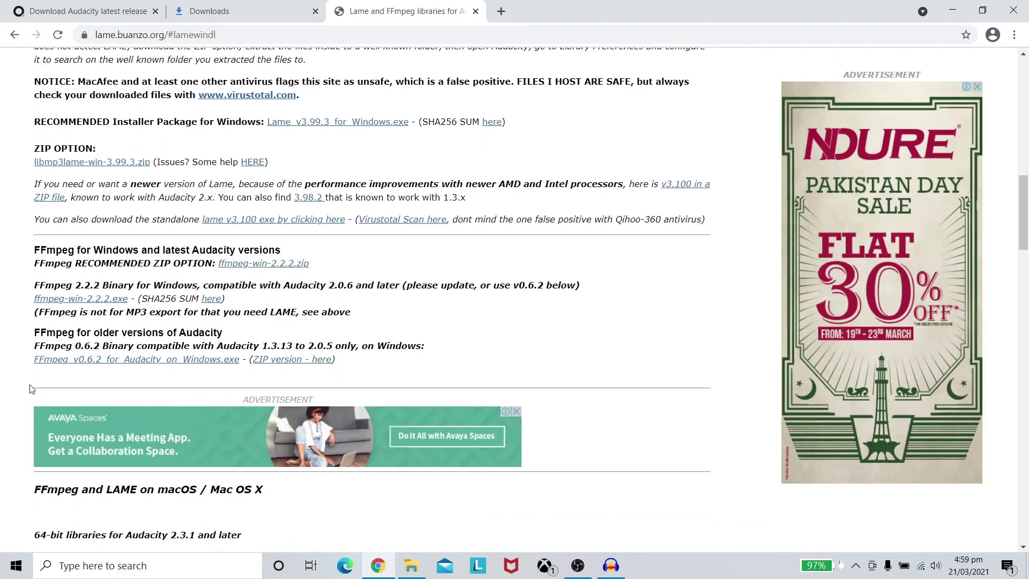
pyautogui.scroll(1, 31, 389)
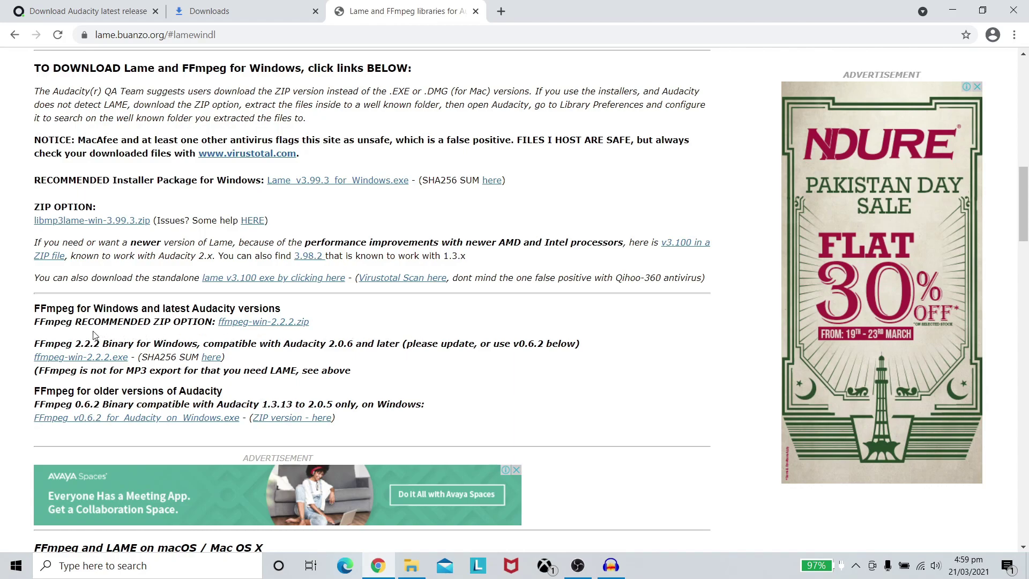
pyautogui.click(78, 358)
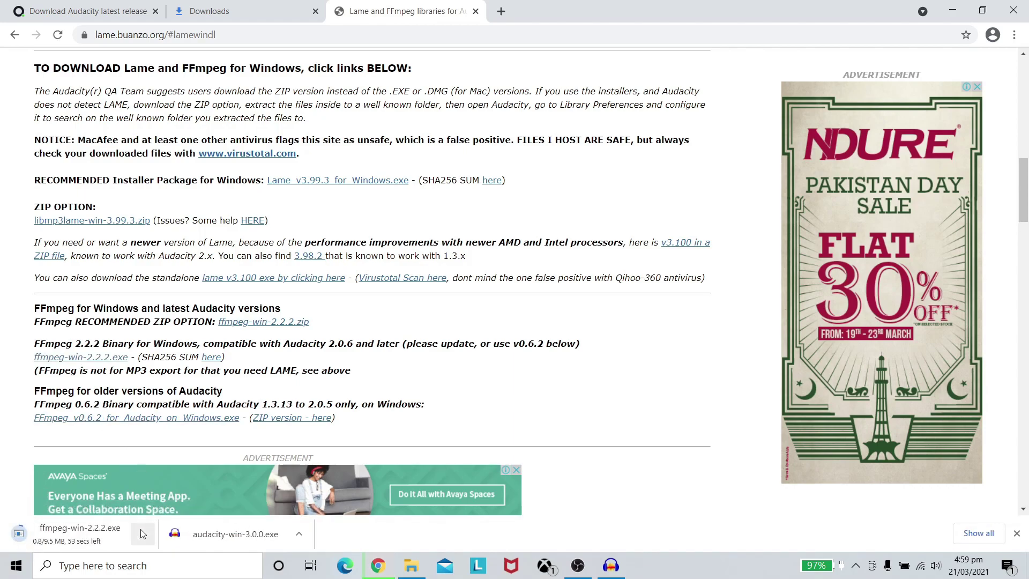
# Step: Close the side advertisement on the lame.buanzo.org page
pyautogui.scroll(-4, 425, 333)
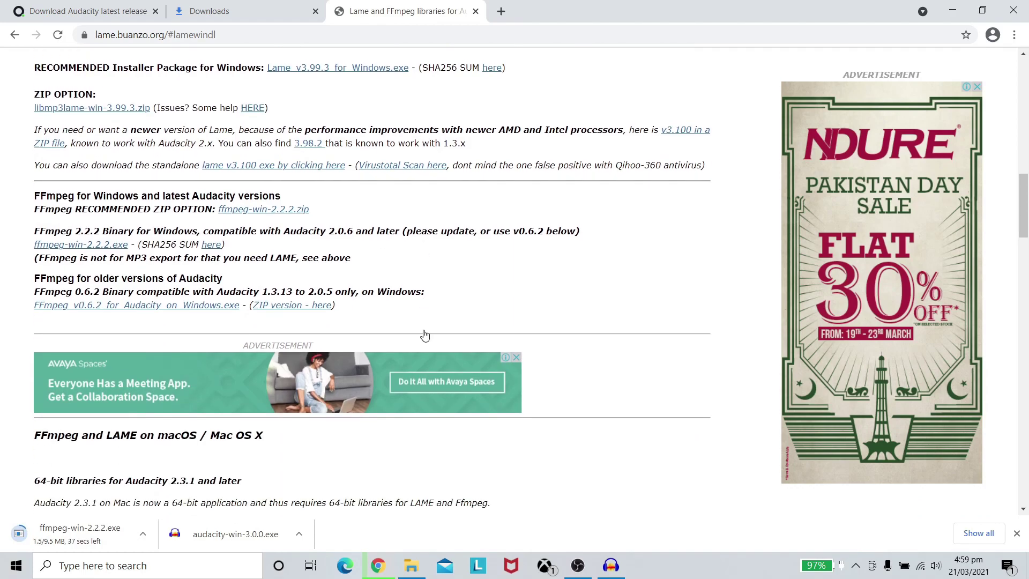
pyautogui.scroll(-11, 425, 333)
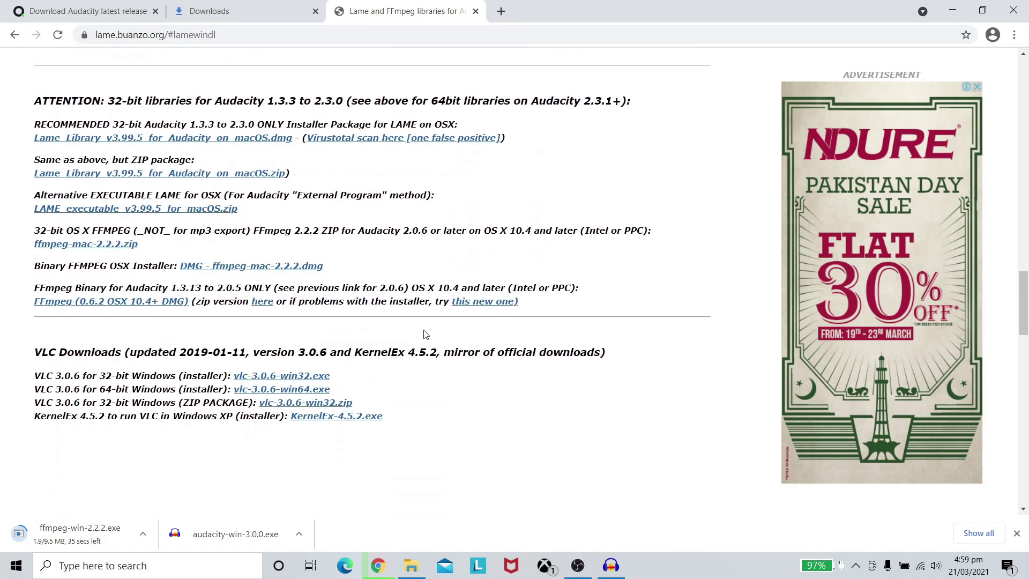
pyautogui.scroll(7, 425, 333)
pyautogui.scroll(1, 425, 333)
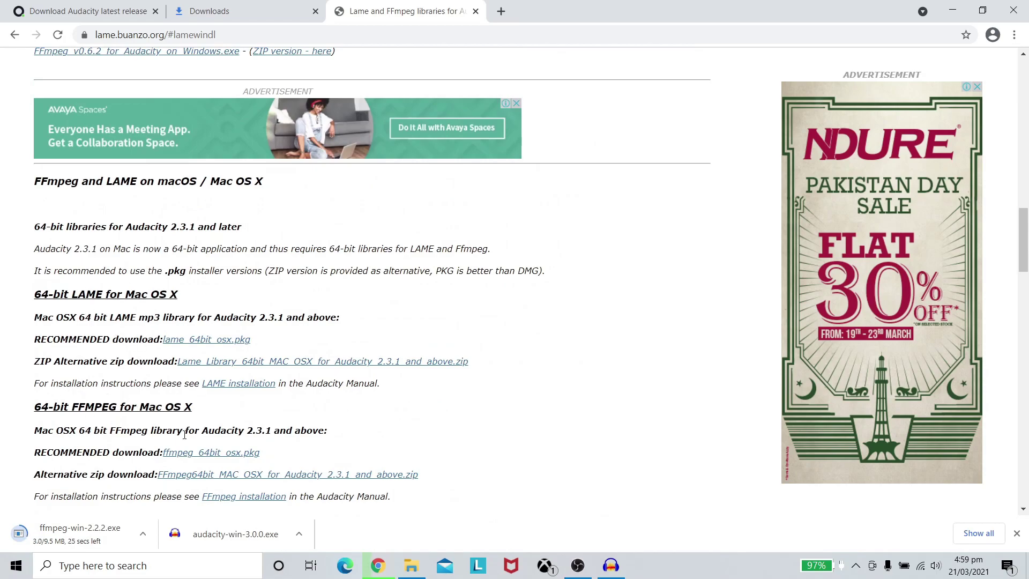
pyautogui.scroll(-7, 186, 439)
pyautogui.scroll(-6, 186, 439)
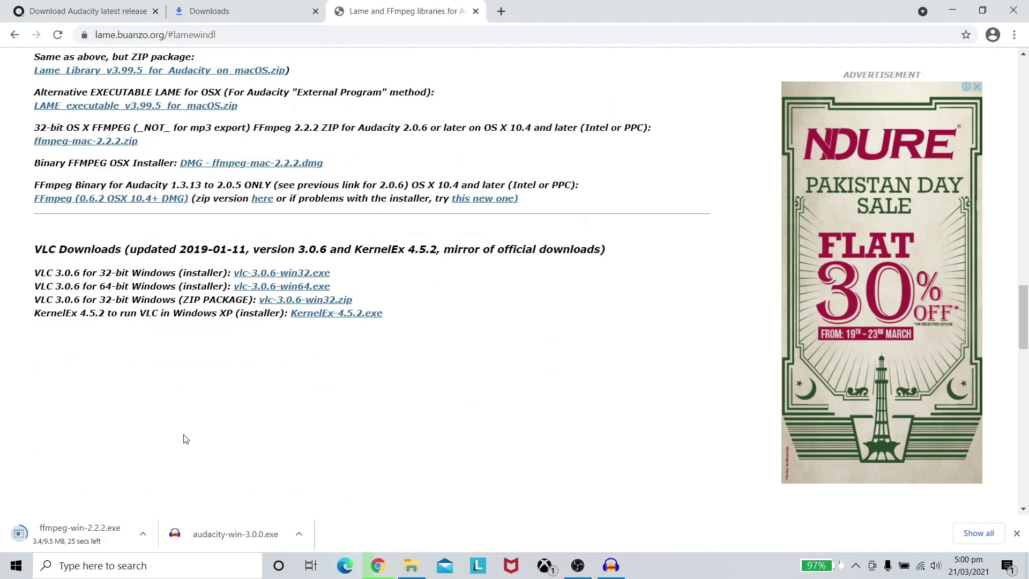
pyautogui.scroll(5, 186, 439)
pyautogui.scroll(-7, 186, 439)
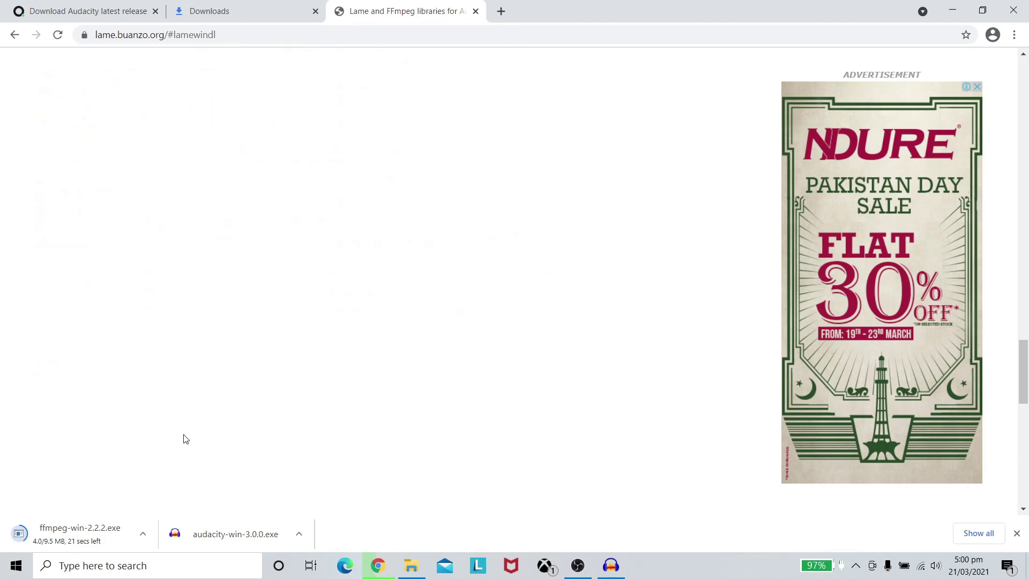
pyautogui.scroll(15, 186, 439)
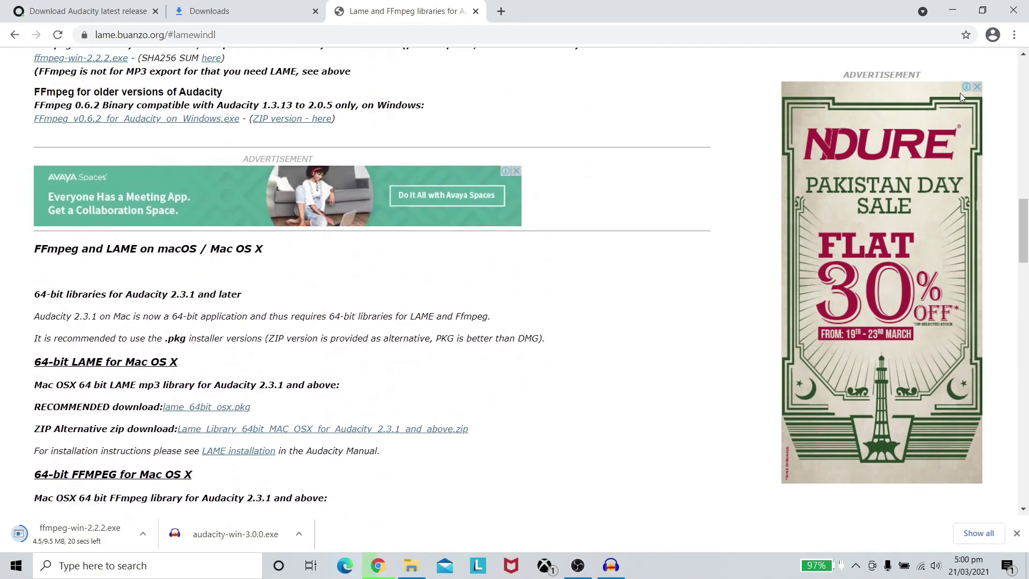
pyautogui.click(978, 87)
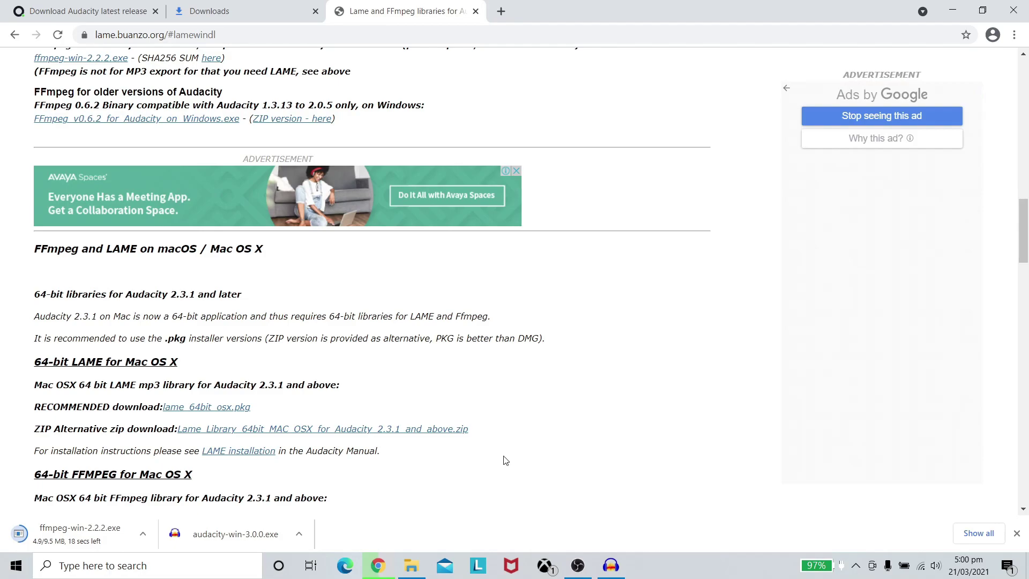
# Step: Show the ffmpeg download in its folder, then bring up Chrome's Downloads list
pyautogui.click(144, 540)
pyautogui.click(172, 488)
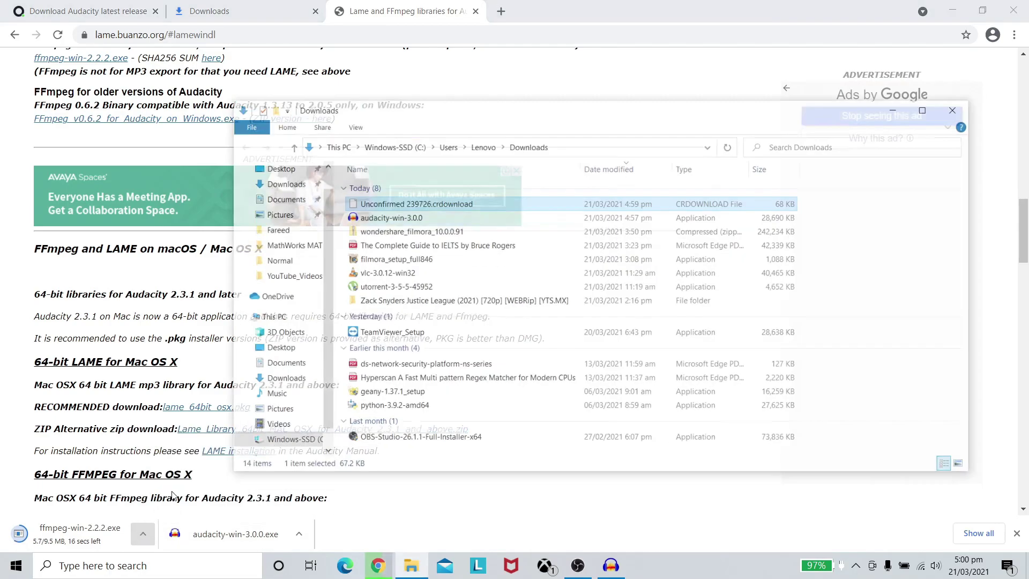
pyautogui.click(2, 468)
pyautogui.hotkey('ctrl', 'j')
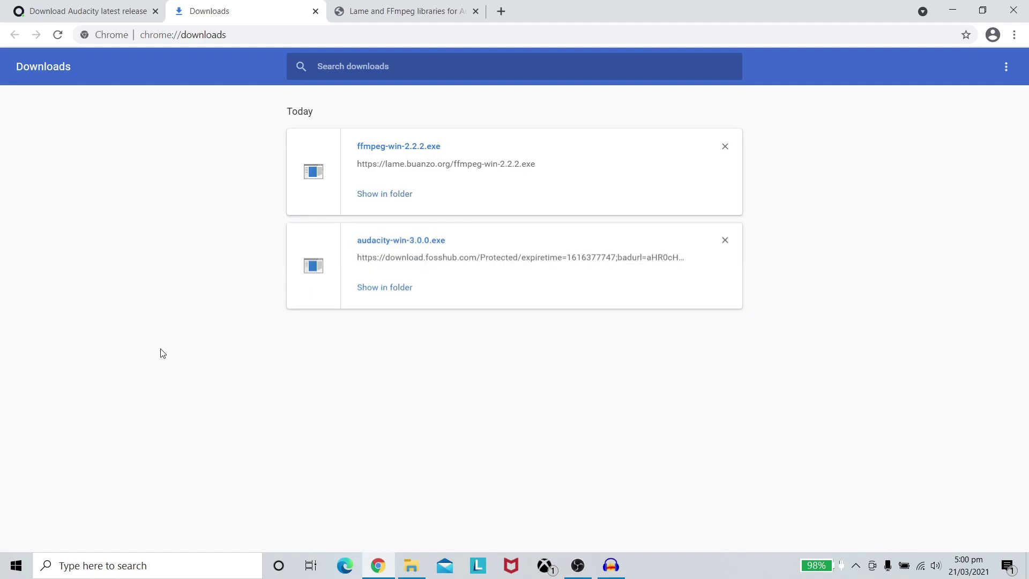
# Step: Run ffmpeg-win-2.2.2.exe and install it to the default C:\Program Files (x86)\FFmpeg for Audacity
pyautogui.click(385, 194)
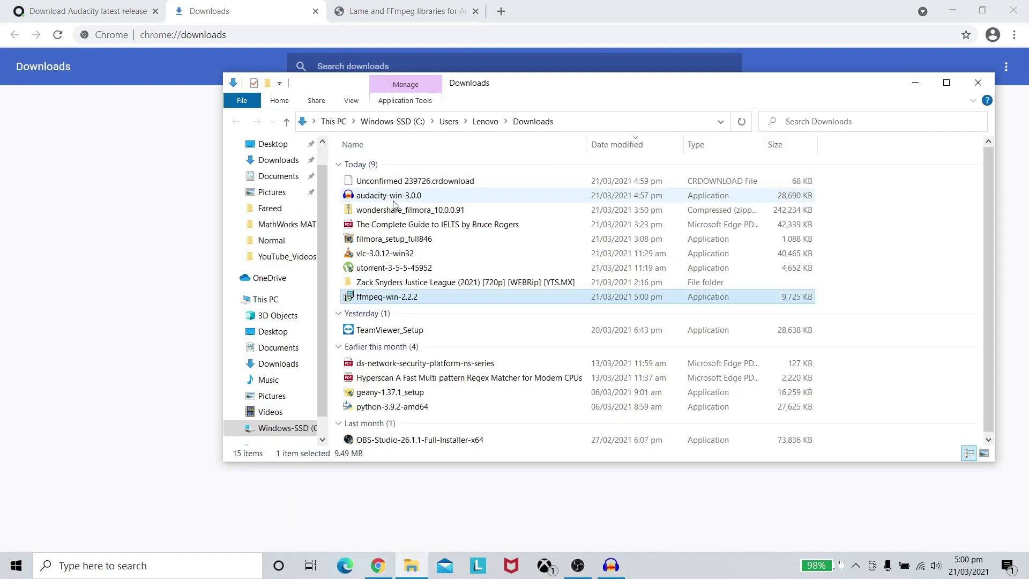
pyautogui.doubleClick(364, 298)
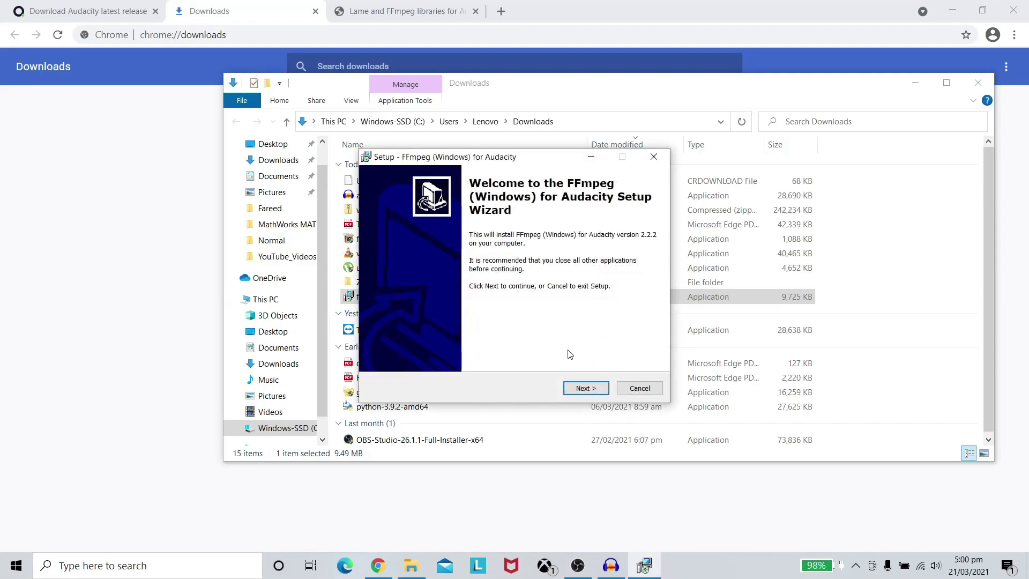
pyautogui.click(586, 387)
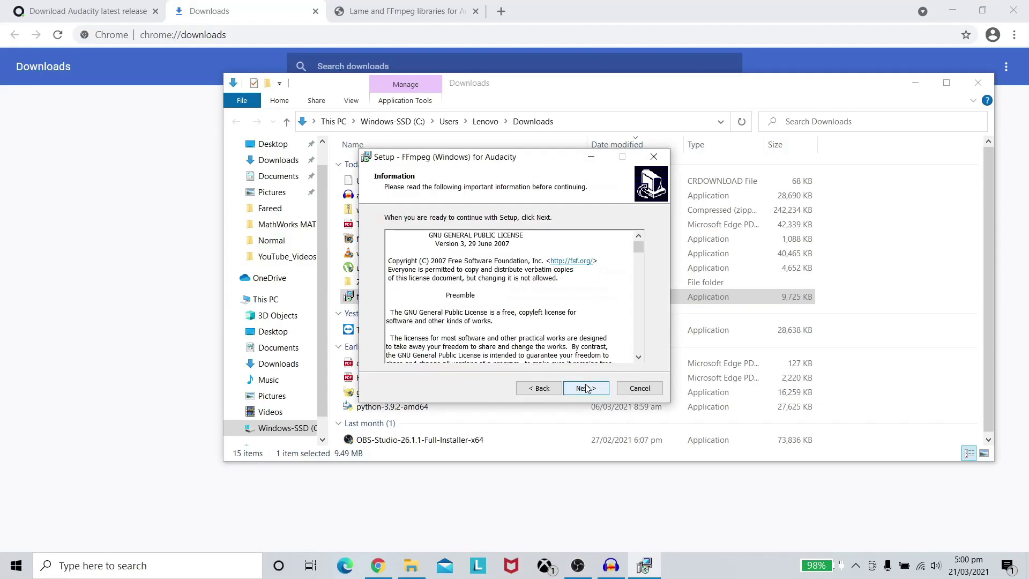
pyautogui.click(586, 387)
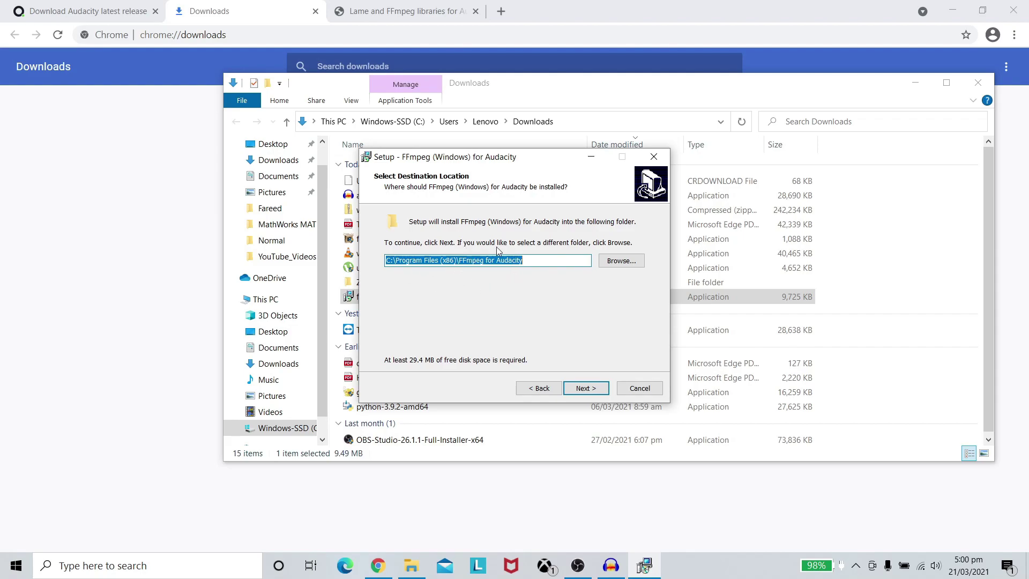
pyautogui.click(576, 391)
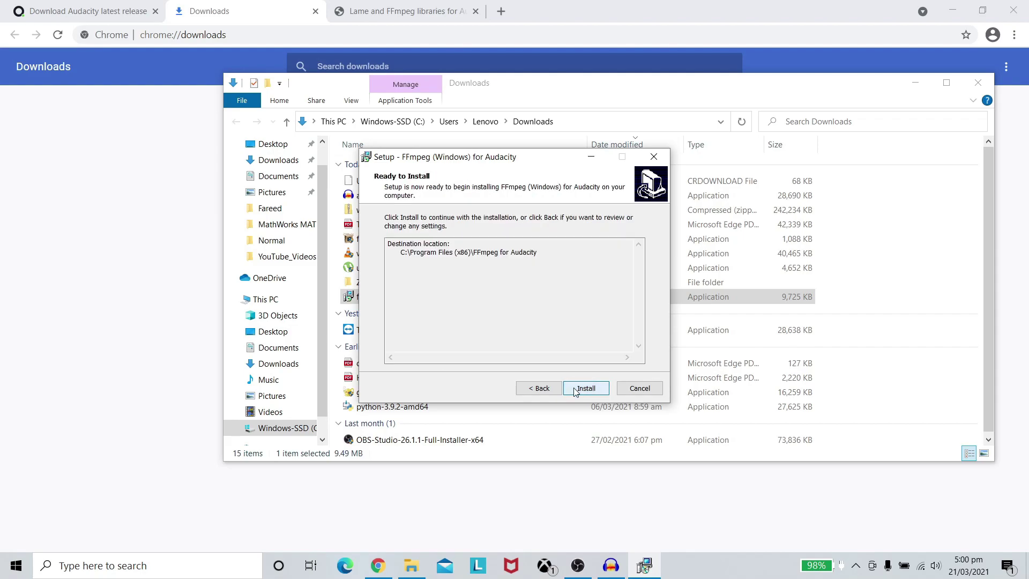
pyautogui.click(575, 391)
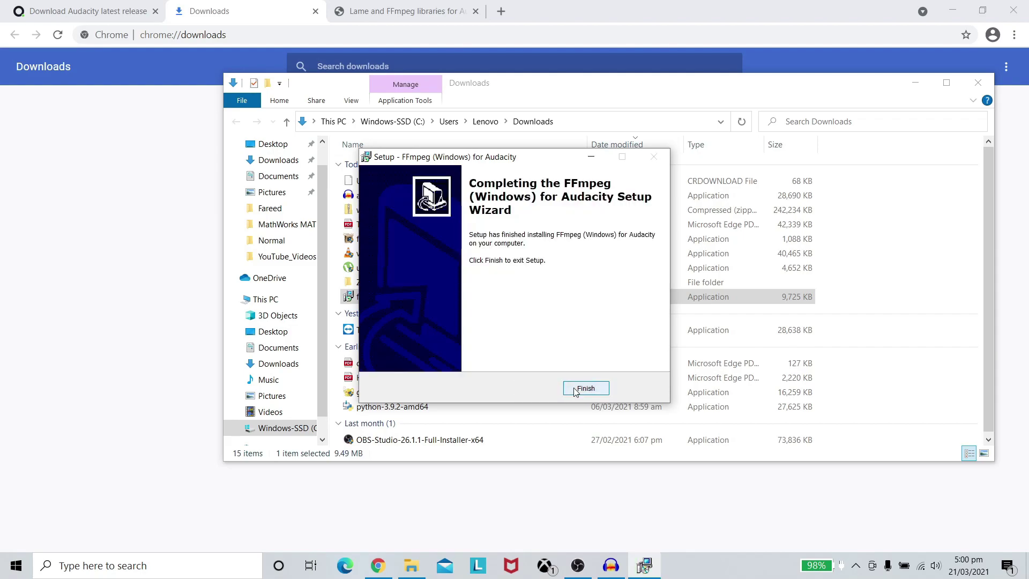
# Step: Finish the FFmpeg setup wizard and close the Downloads folder and Chrome
pyautogui.click(586, 388)
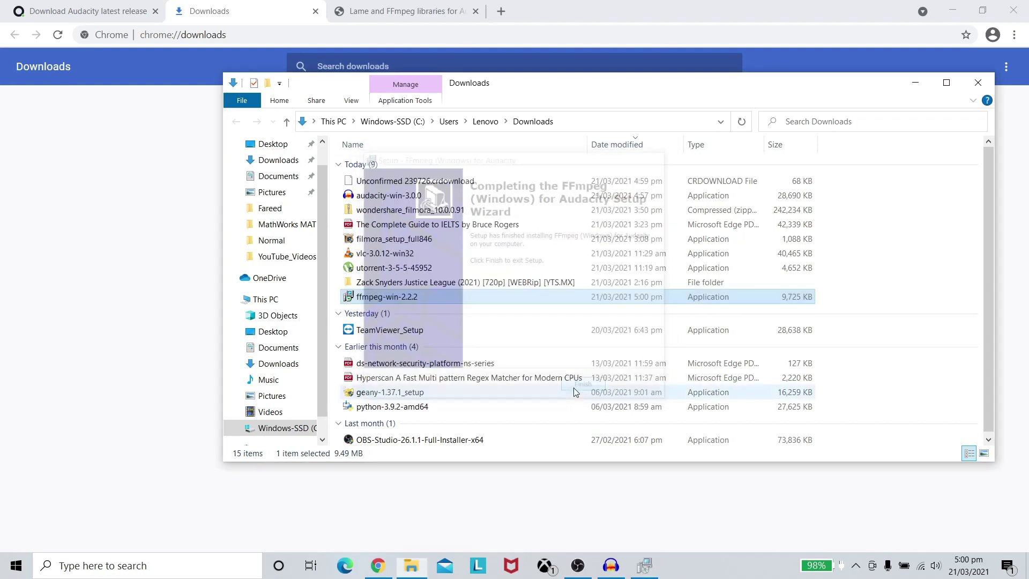
pyautogui.click(980, 85)
pyautogui.click(1013, 11)
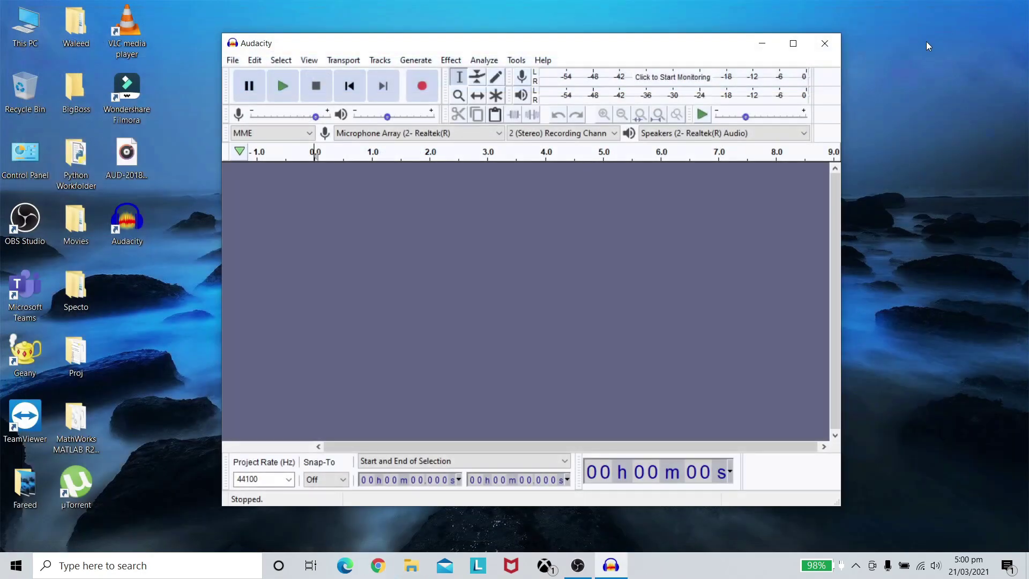
# Step: Close Audacity, refresh the desktop, and relaunch Audacity past its welcome message
pyautogui.click(825, 44)
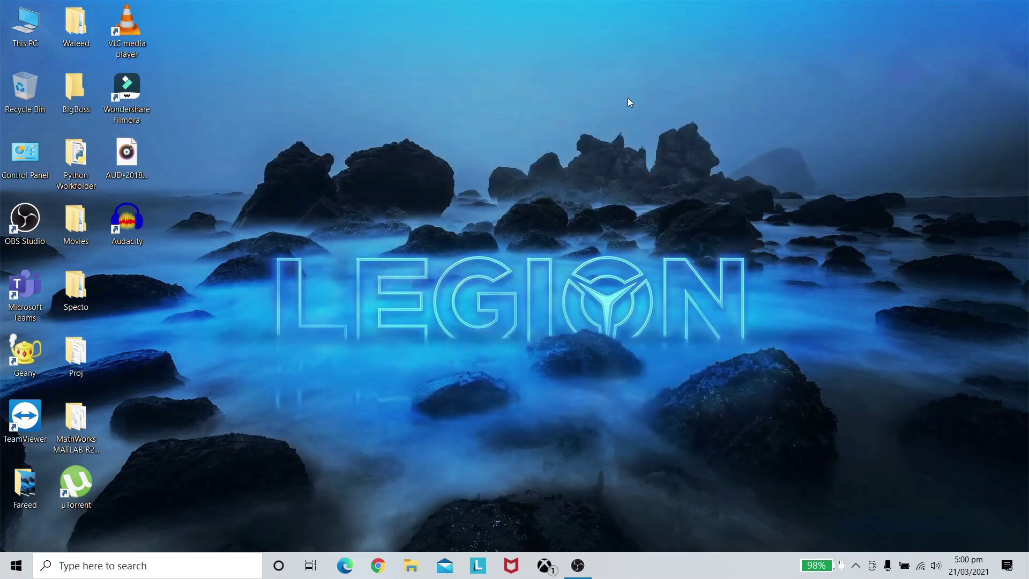
pyautogui.rightClick(470, 160)
pyautogui.click(499, 200)
pyautogui.doubleClick(134, 223)
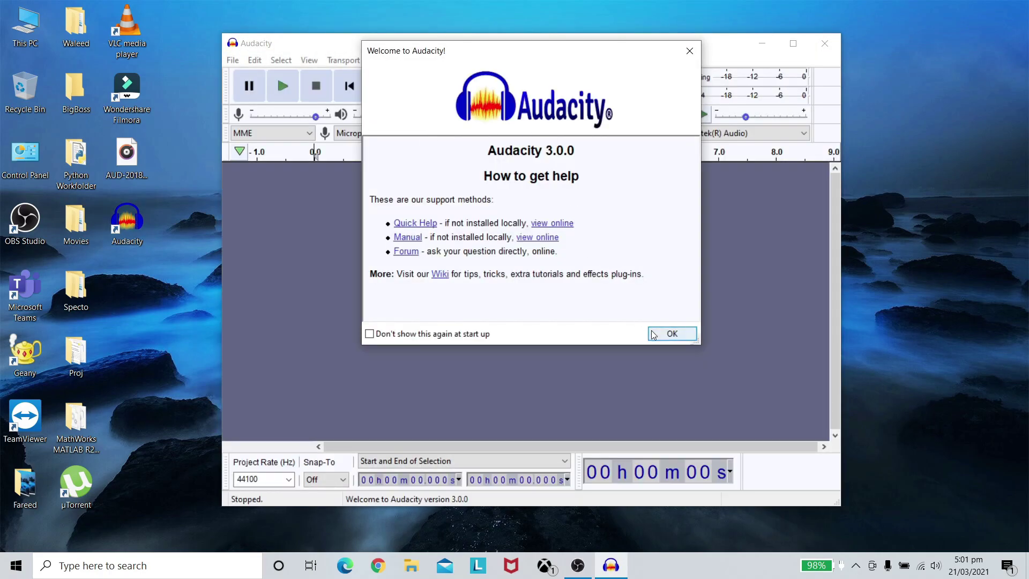
pyautogui.click(653, 334)
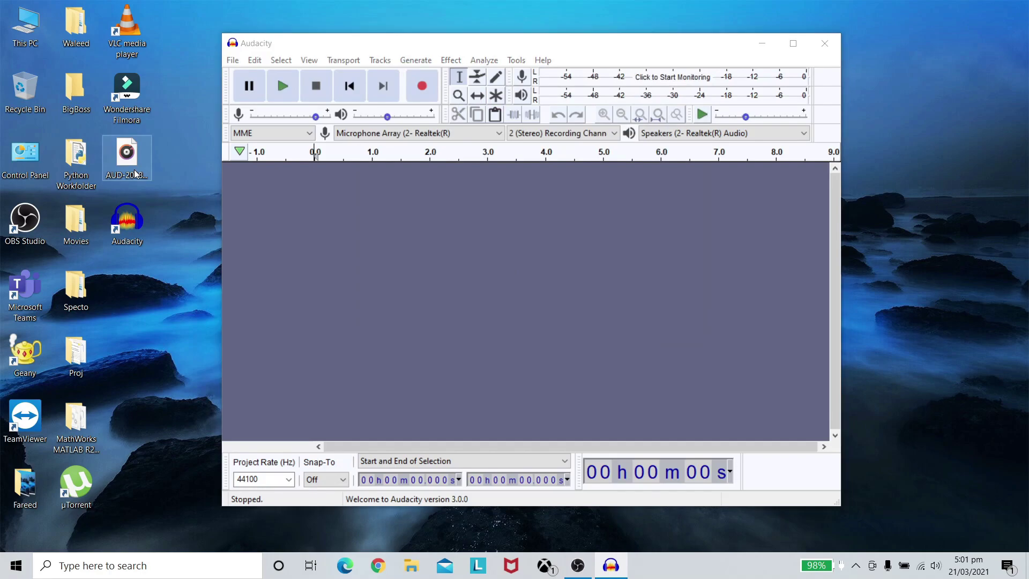
# Step: Drag AUD-20181228-WA0007 into Audacity, play it briefly, stop, and close the project
pyautogui.moveTo(135, 173); pyautogui.dragTo(296, 231)
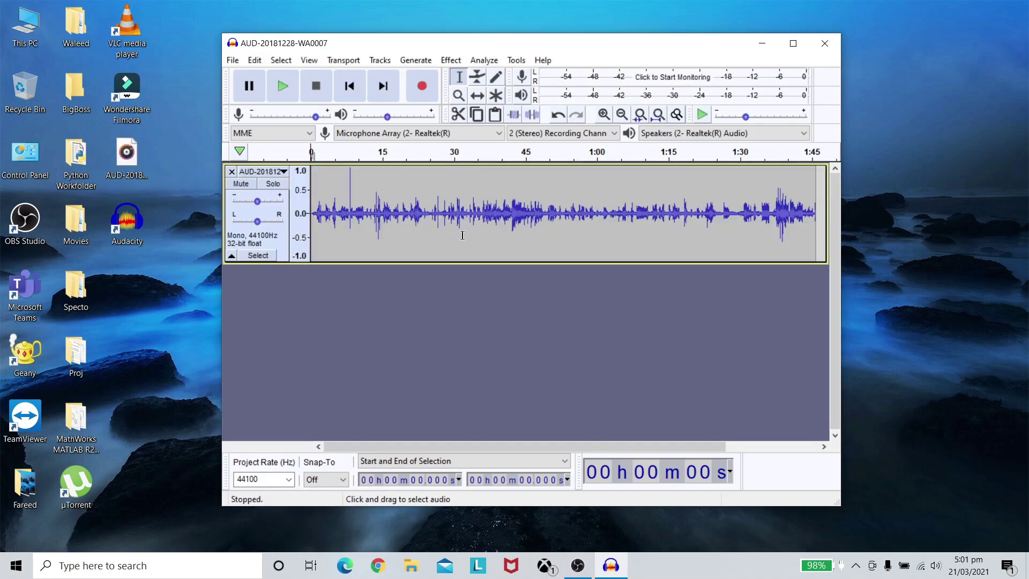
pyautogui.click(292, 98)
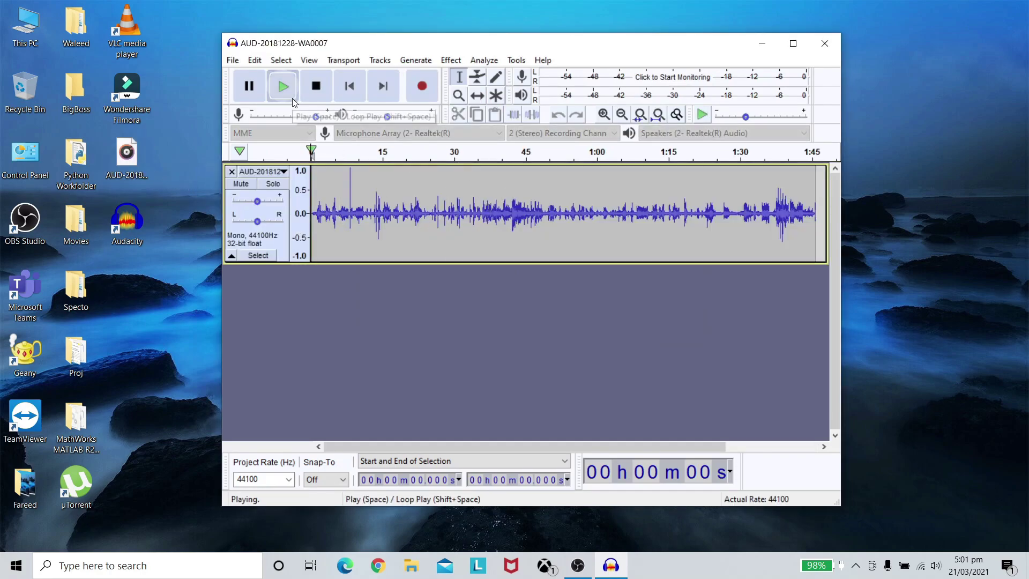
pyautogui.click(323, 95)
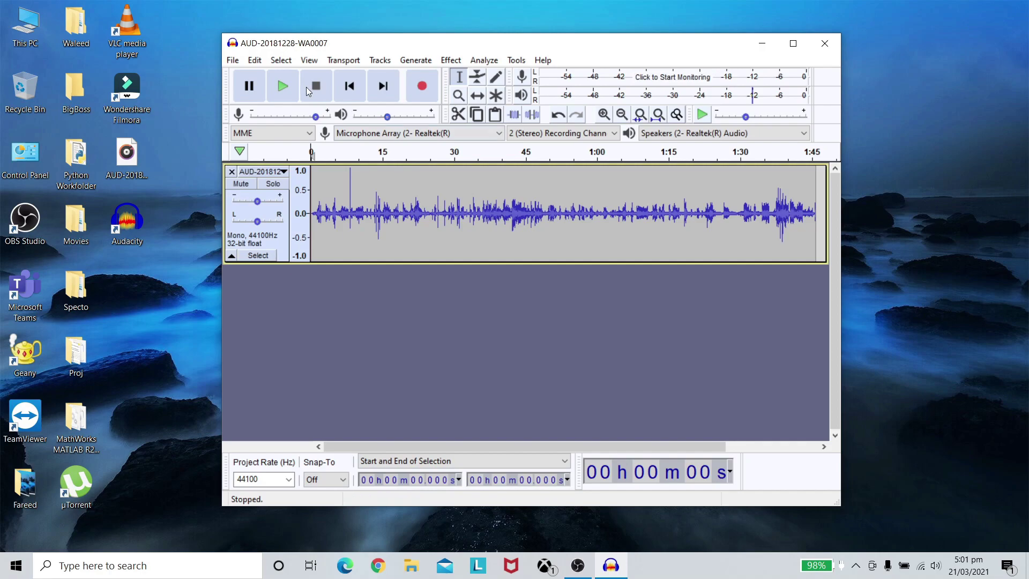
pyautogui.click(816, 50)
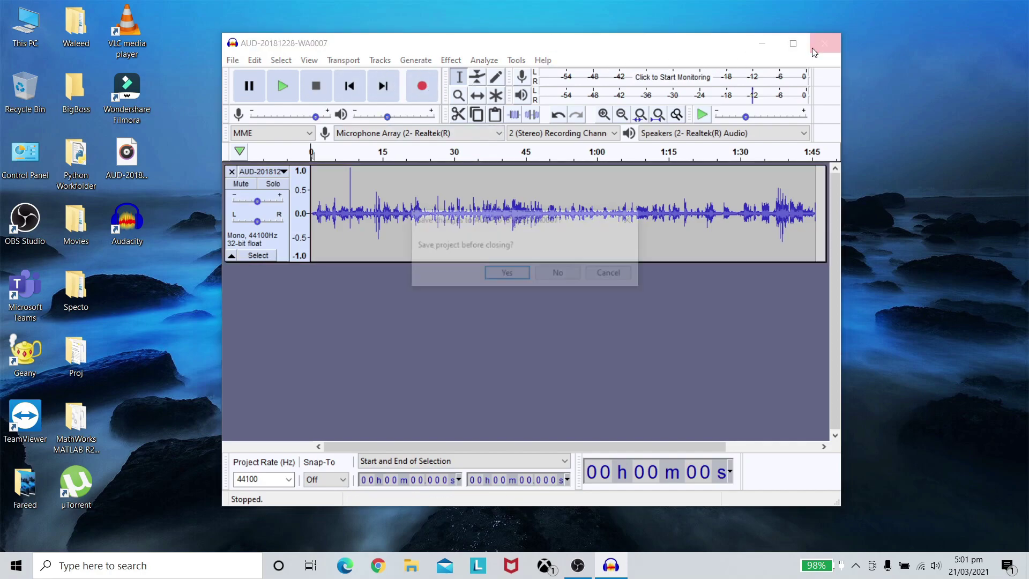
# Step: Discard the old project, then load AUD-20181228-WA0007 as a mono 44100 Hz track and select it
pyautogui.click(558, 273)
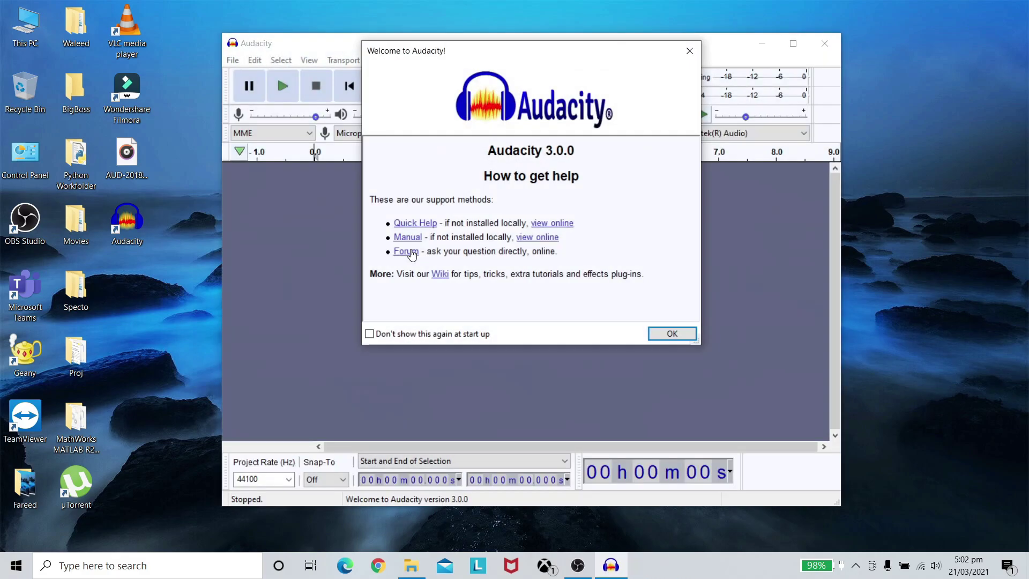
pyautogui.click(672, 334)
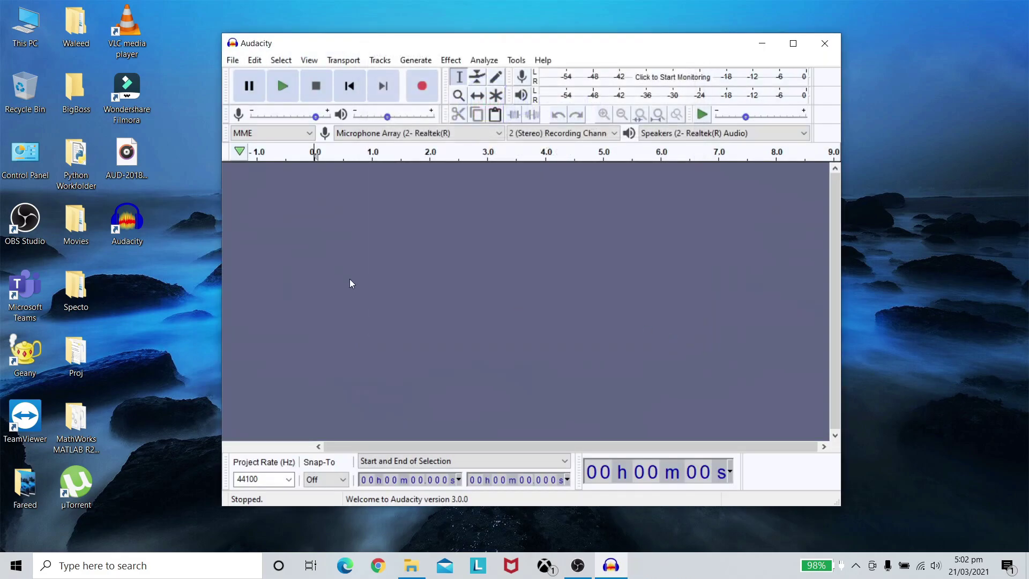
pyautogui.moveTo(118, 156); pyautogui.dragTo(375, 236)
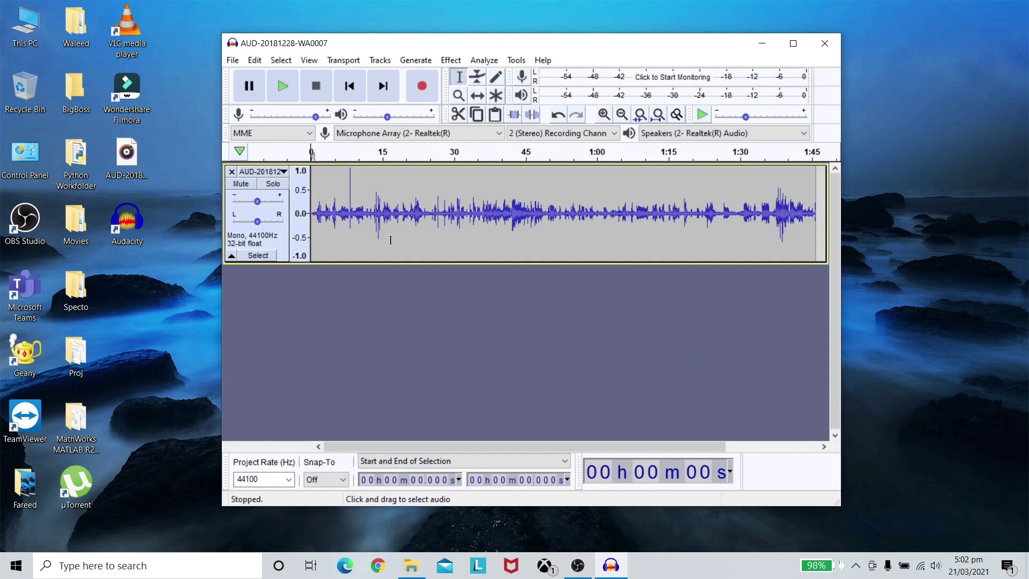
pyautogui.hotkey('ctrl', 'a')
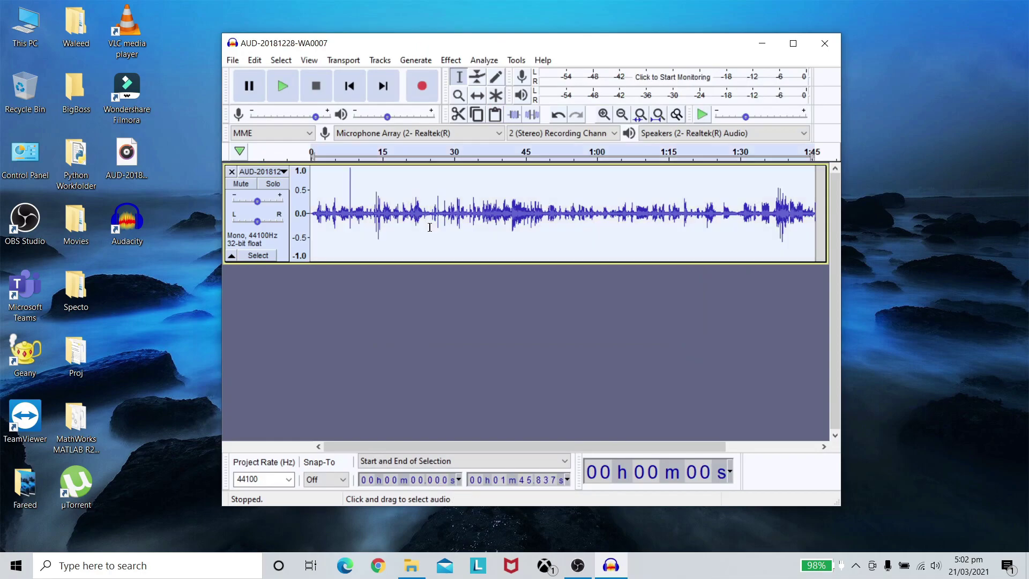
pyautogui.click(394, 297)
pyautogui.click(362, 196)
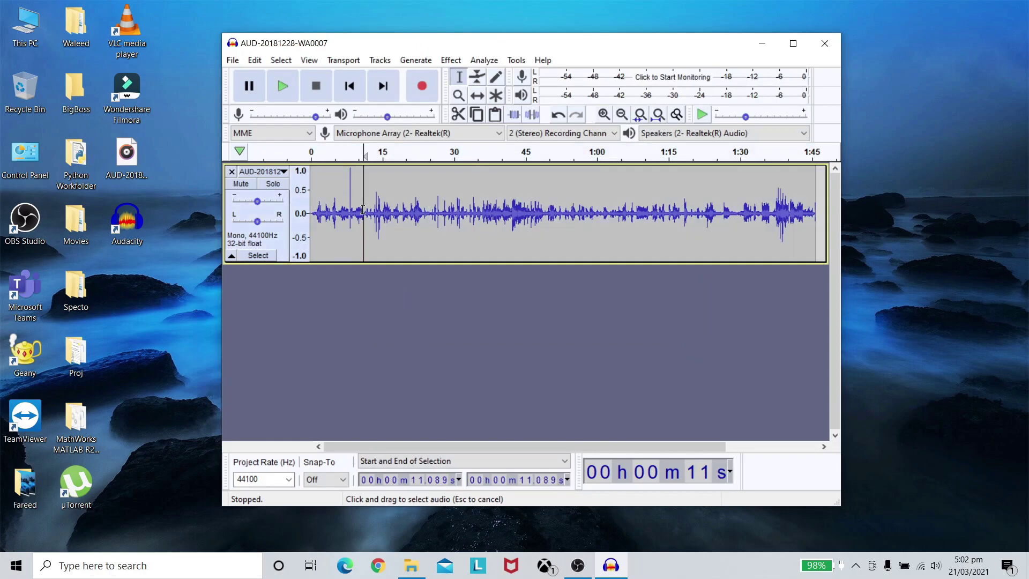
pyautogui.doubleClick(325, 208)
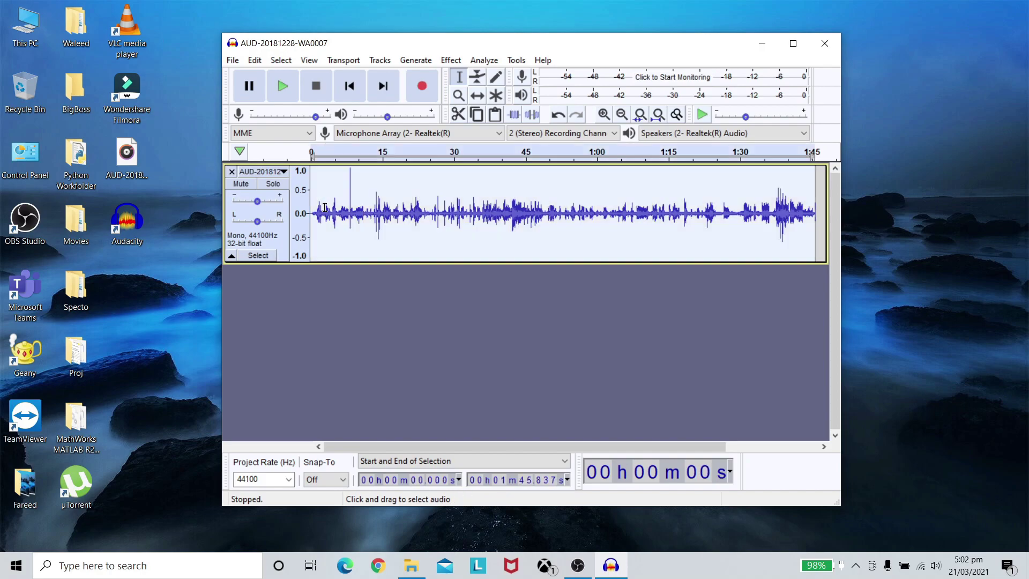
# Step: Export the track as WAV to the Desktop named AudioForVideo, accepting the default metadata tags
pyautogui.click(316, 319)
pyautogui.click(233, 61)
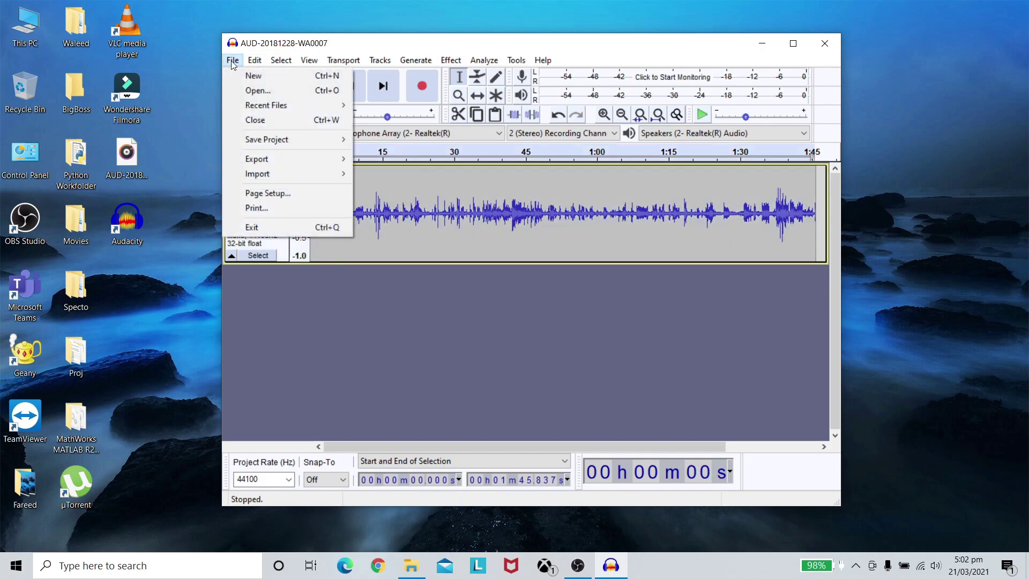
pyautogui.moveTo(303, 155)
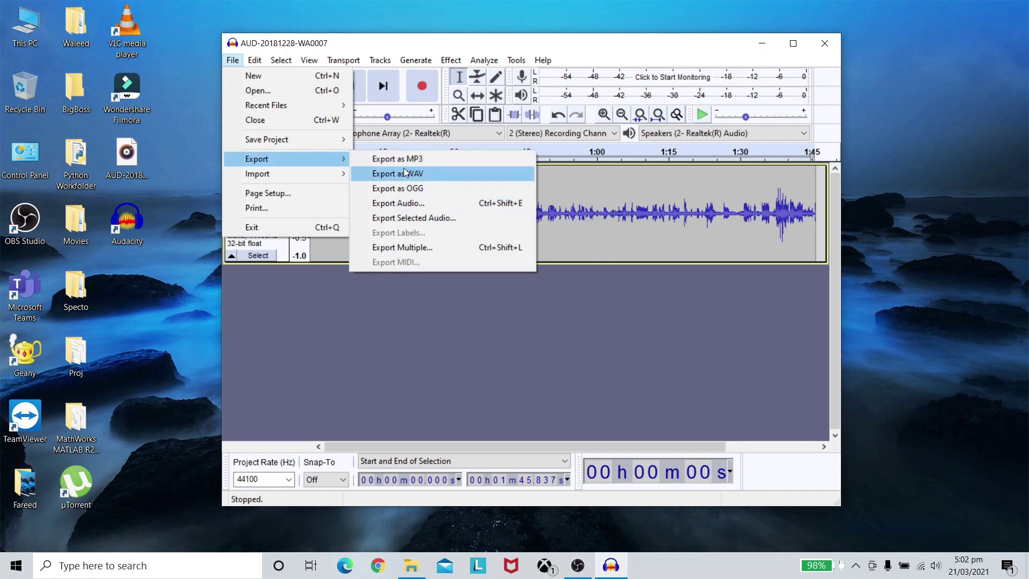
pyautogui.click(433, 174)
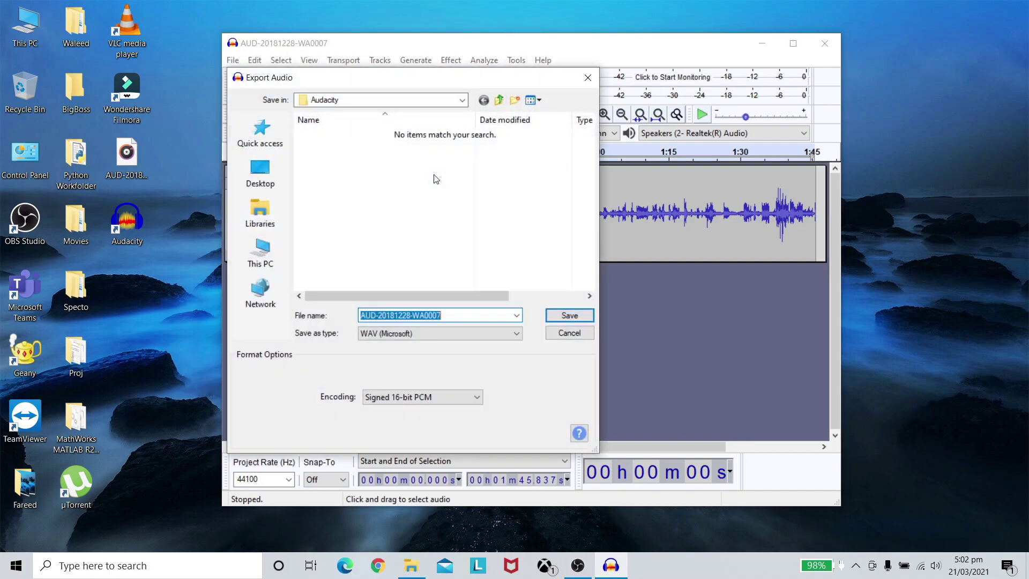
pyautogui.click(262, 170)
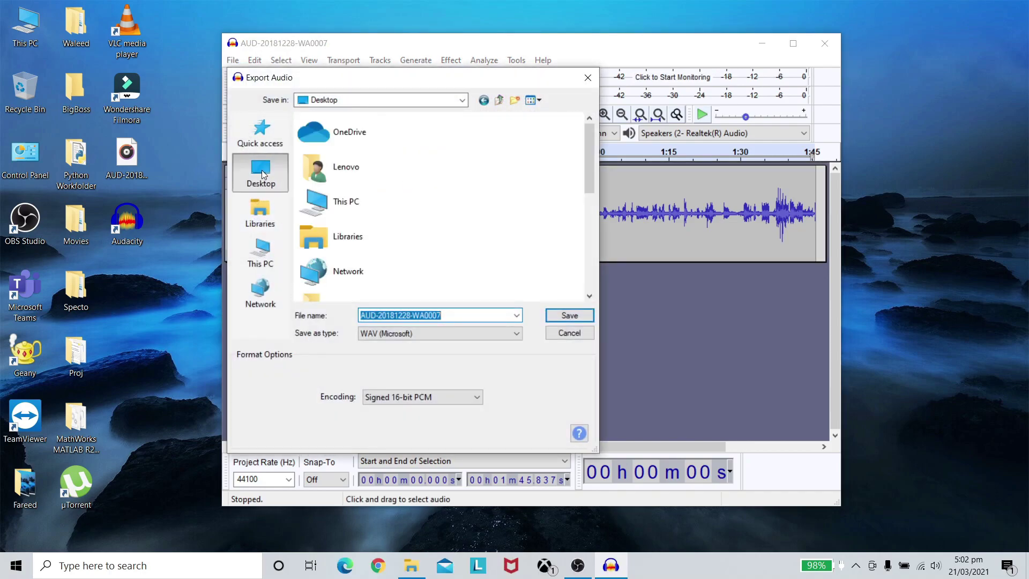
pyautogui.write('audi')
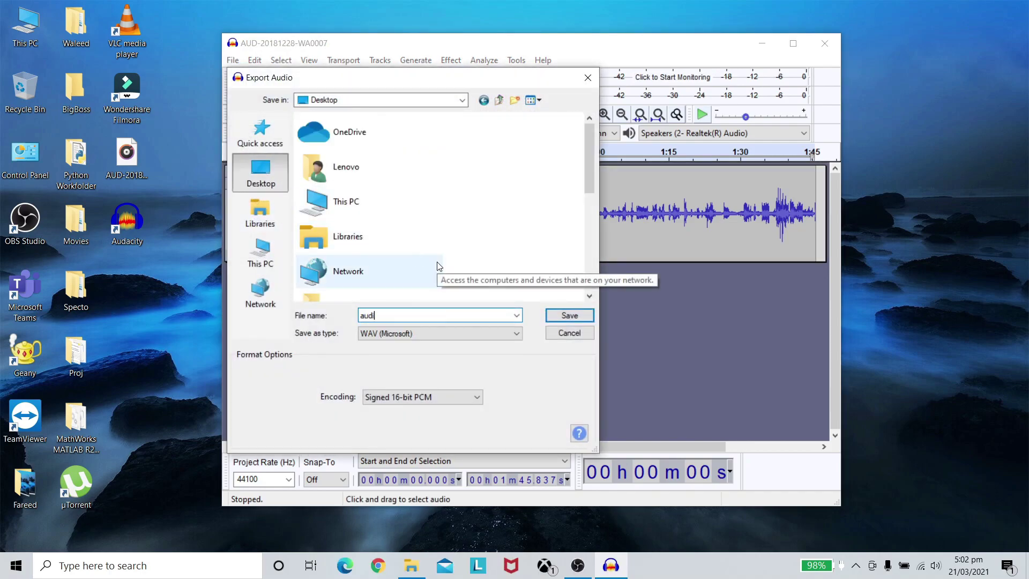
pyautogui.press('BackSpace')
pyautogui.press('BackSpace')
pyautogui.press('BackSpace')
pyautogui.write('Aud')
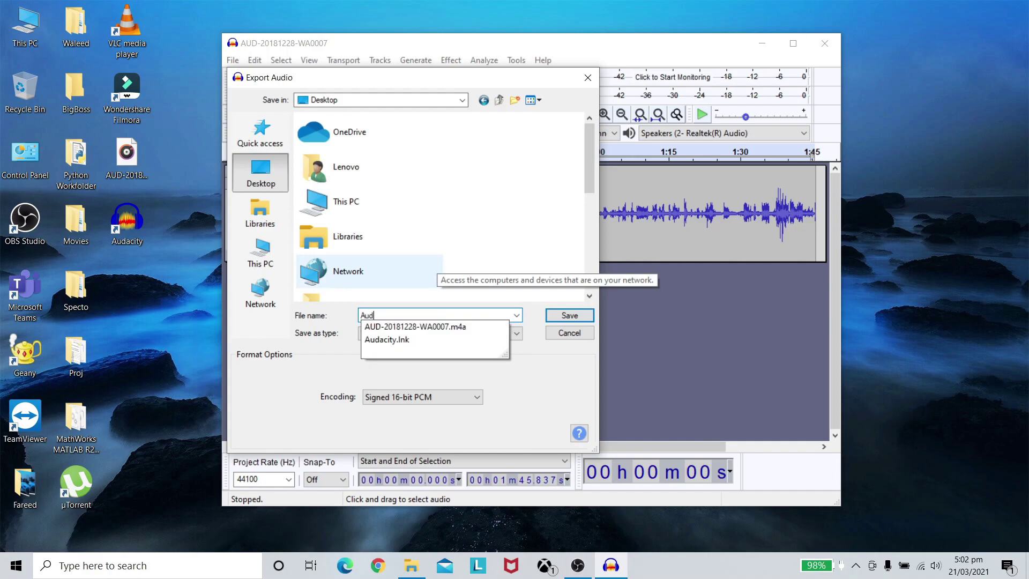
pyautogui.write('ioForVideo')
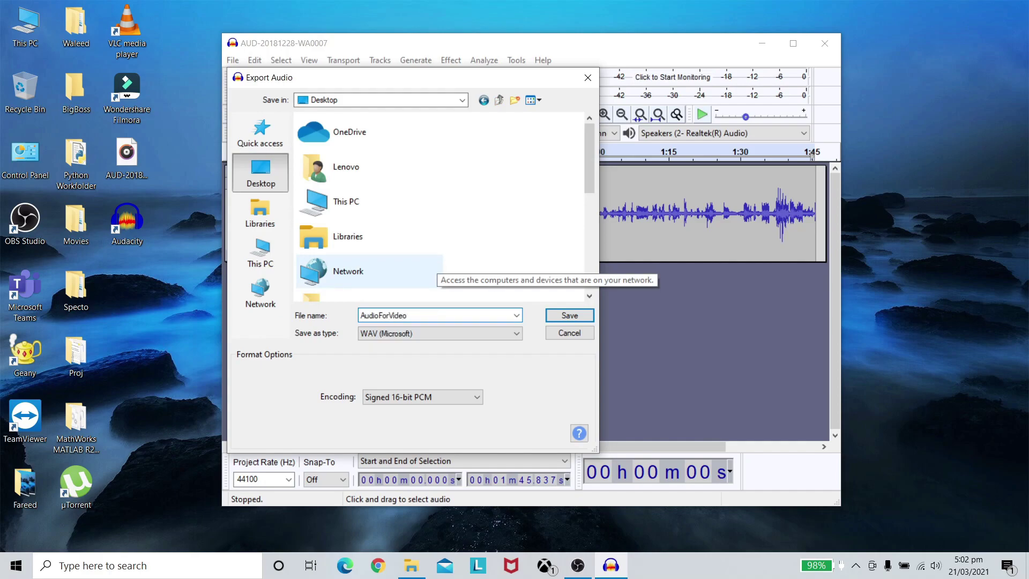
pyautogui.press('Return')
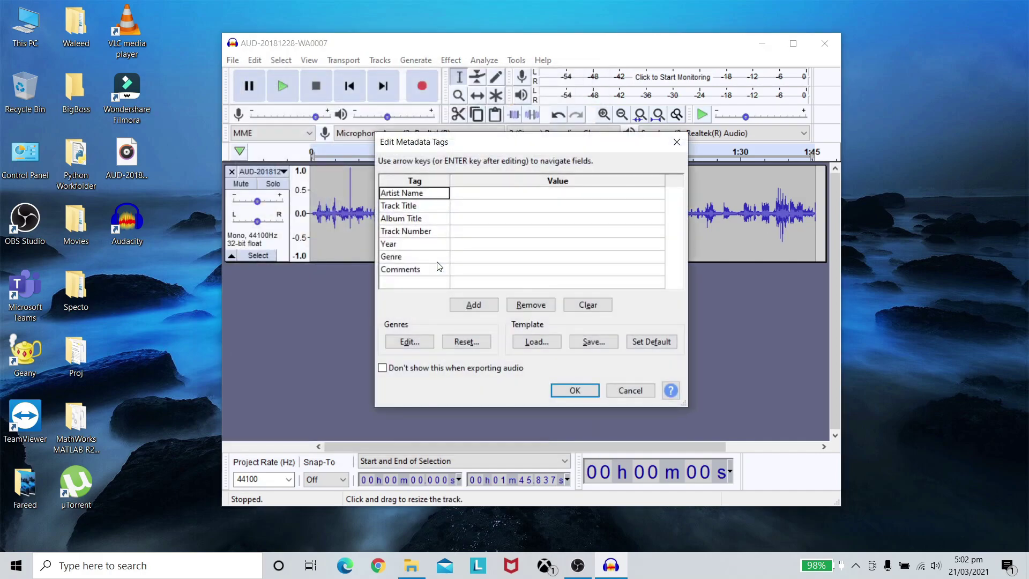
pyautogui.click(557, 393)
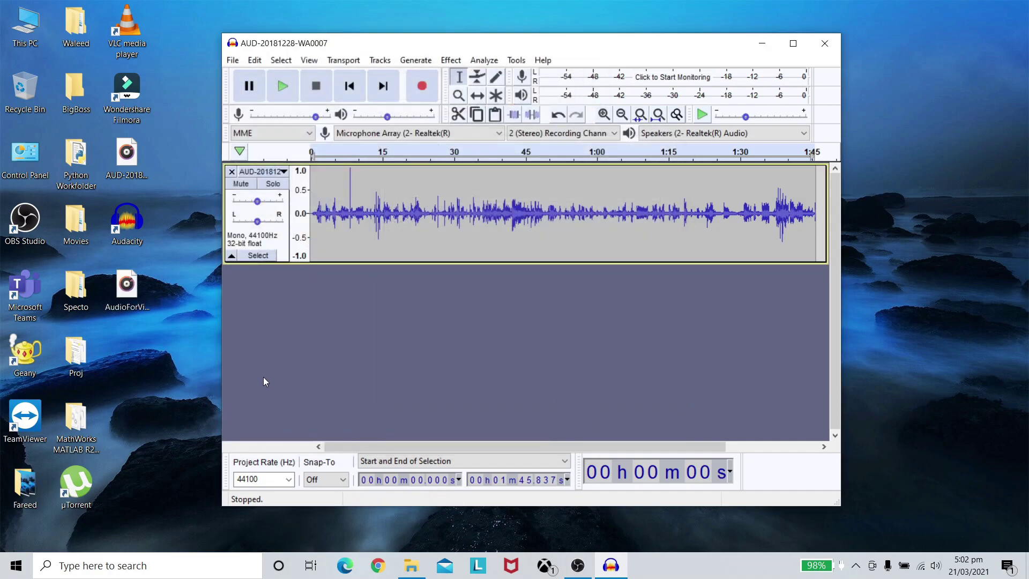
pyautogui.click(132, 292)
pyautogui.rightClick(133, 292)
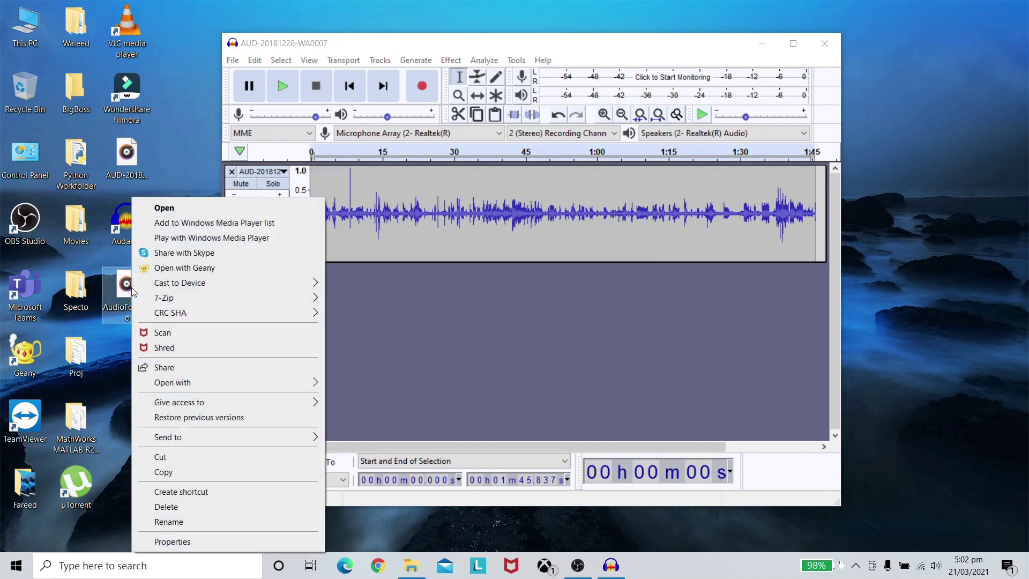
pyautogui.click(172, 542)
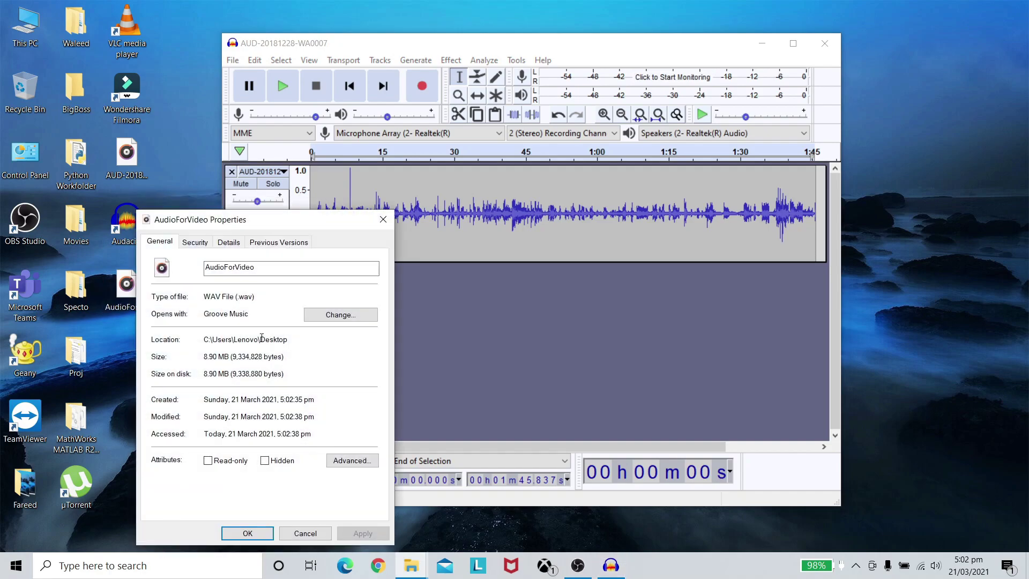
pyautogui.click(383, 219)
pyautogui.rightClick(120, 157)
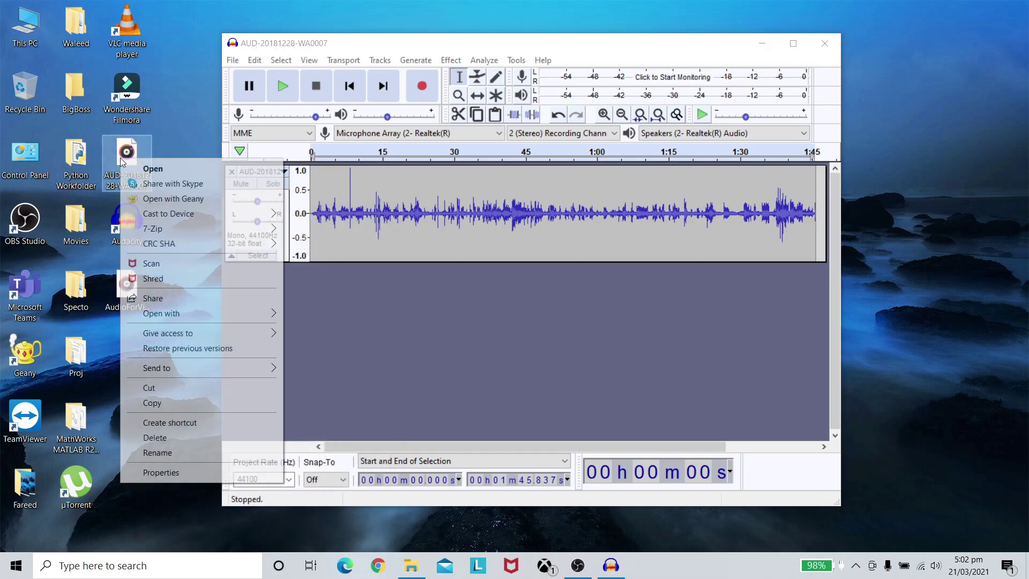
pyautogui.click(176, 470)
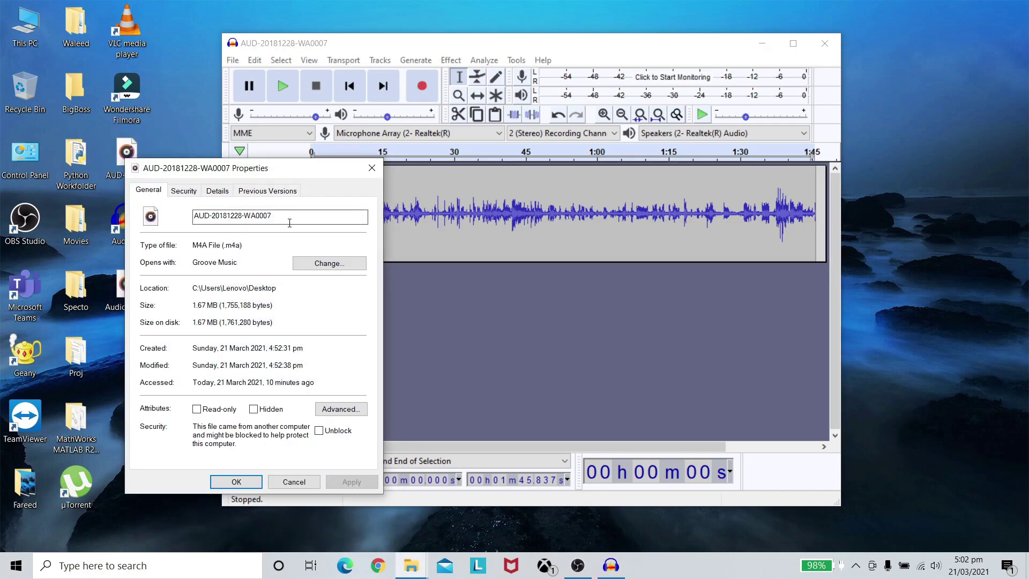
pyautogui.click(369, 167)
pyautogui.doubleClick(135, 284)
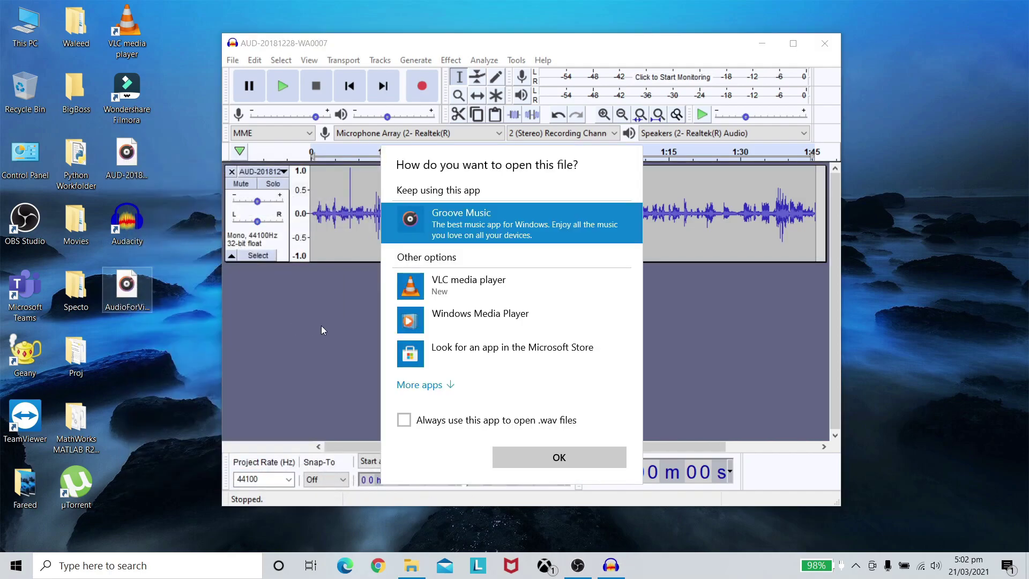
pyautogui.press('Escape')
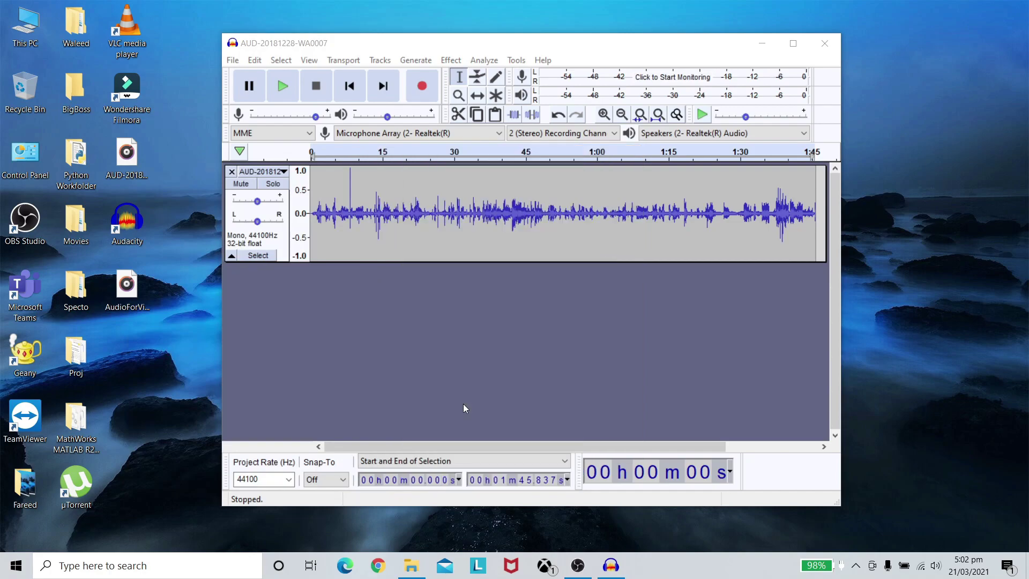
# Step: Drag AudioForVideo in as a second track, then close Audacity without saving
pyautogui.click(124, 284)
pyautogui.moveTo(124, 284); pyautogui.dragTo(326, 311)
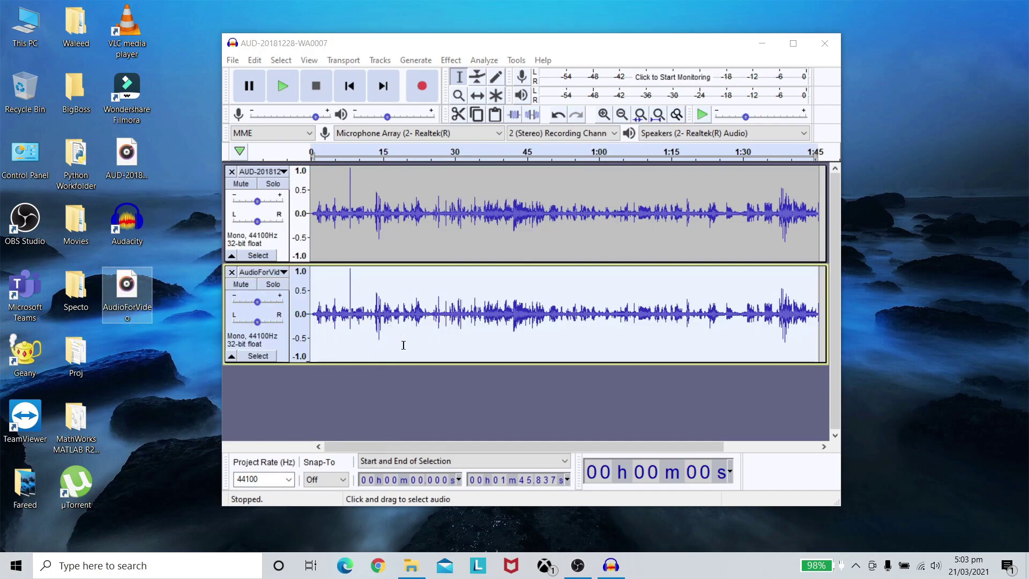
pyautogui.click(400, 411)
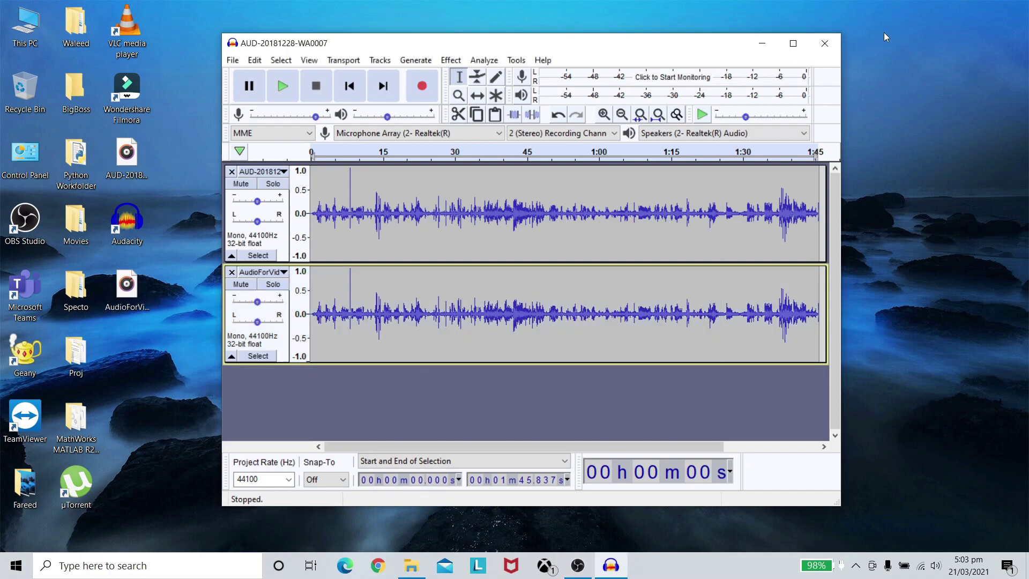
pyautogui.click(825, 43)
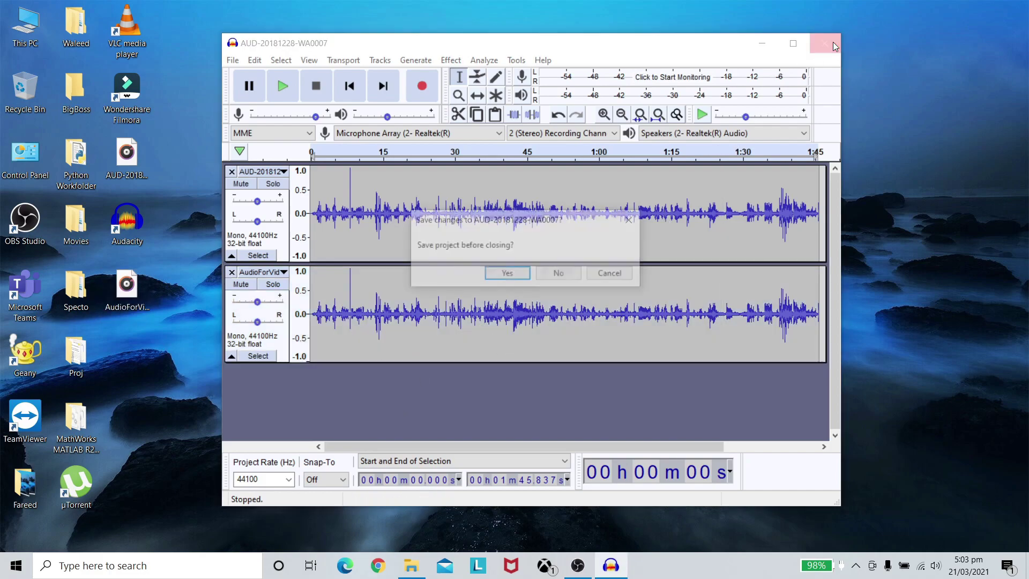
pyautogui.click(560, 274)
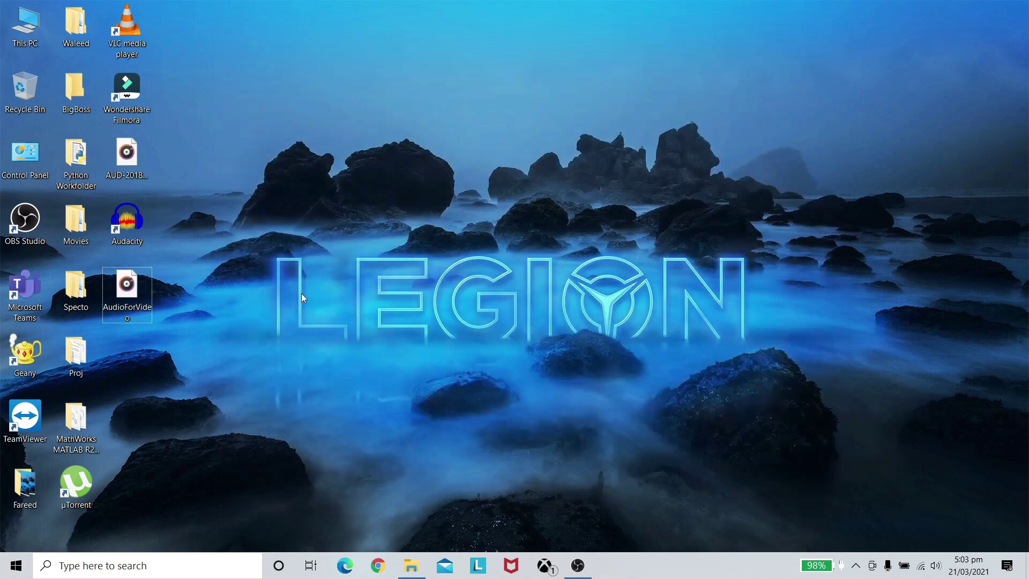